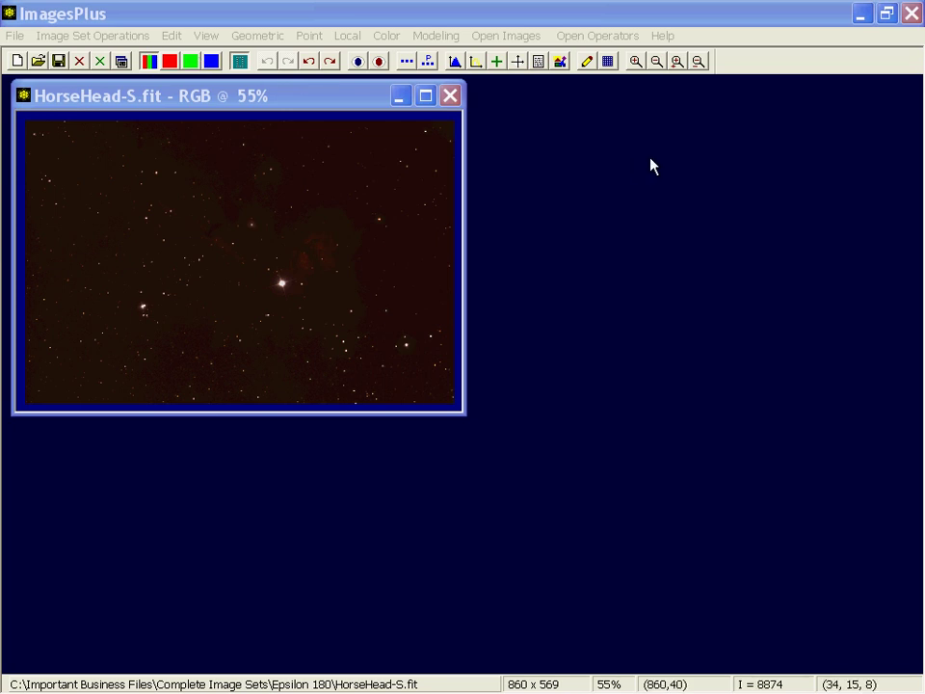
# - Open the Color menu's Digital Development settings and the Process History log for HorseHead-S.fit
pyautogui.click(386, 36)
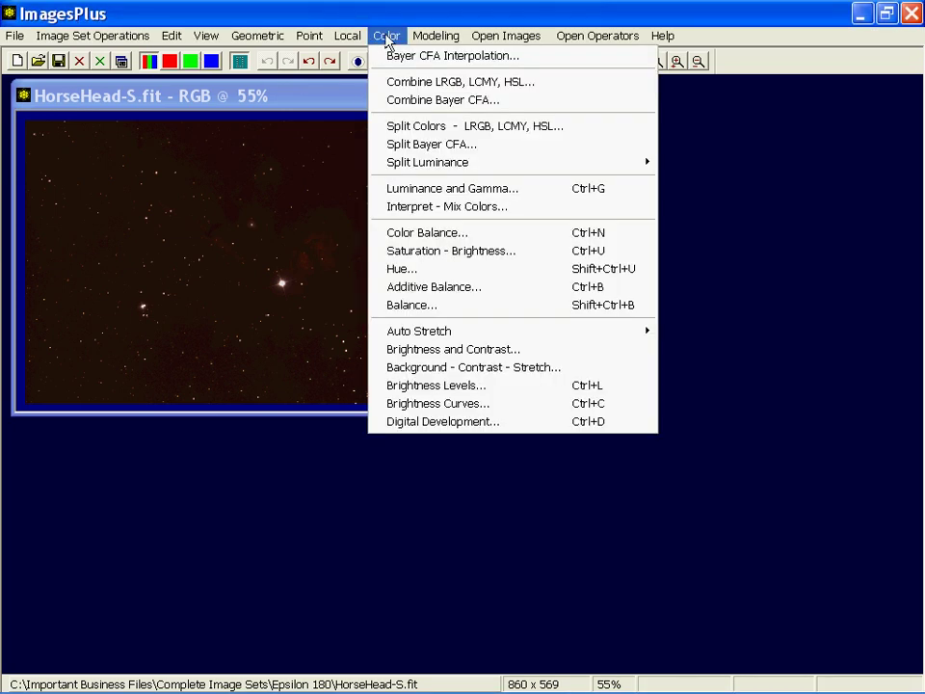
pyautogui.click(531, 423)
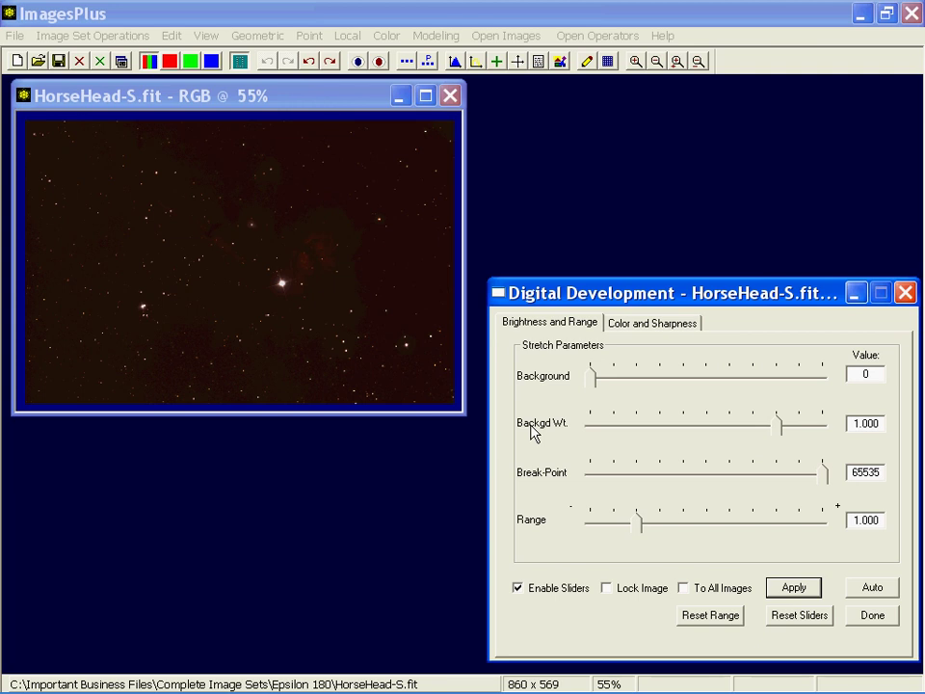
pyautogui.click(537, 61)
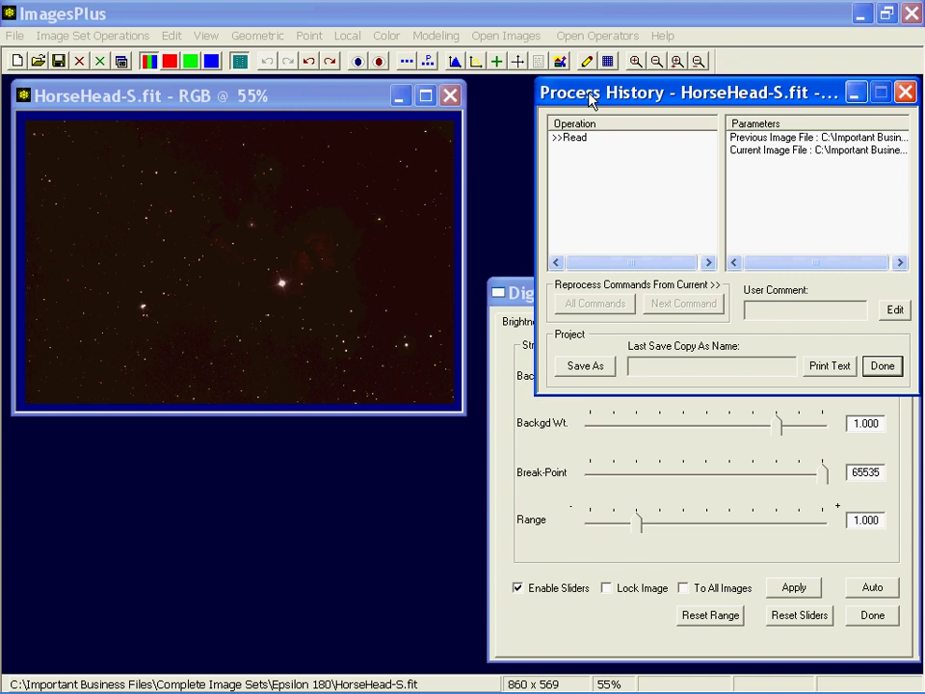
pyautogui.click(526, 298)
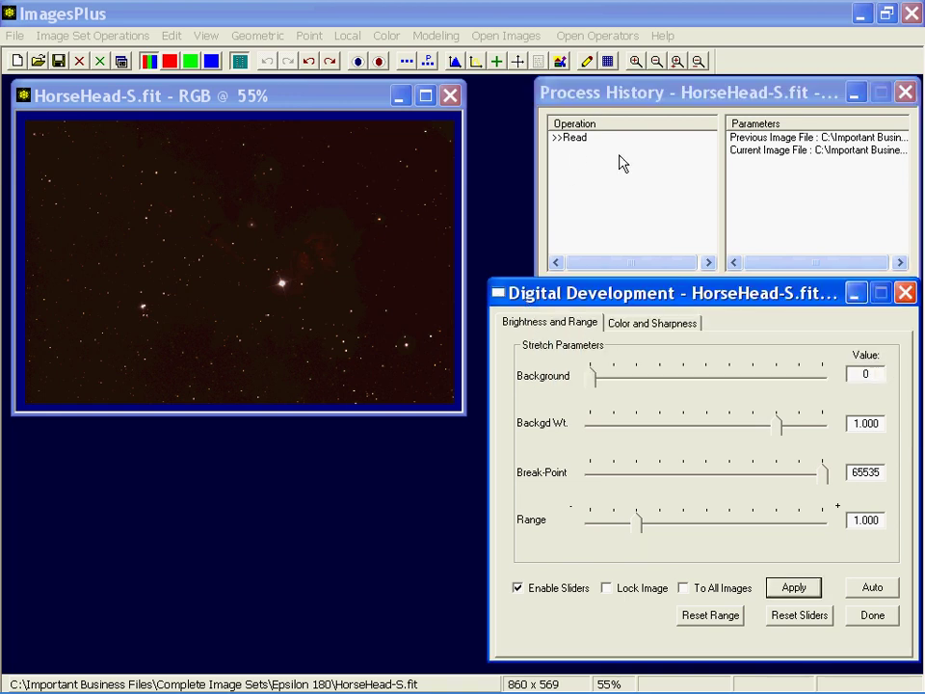
pyautogui.click(609, 41)
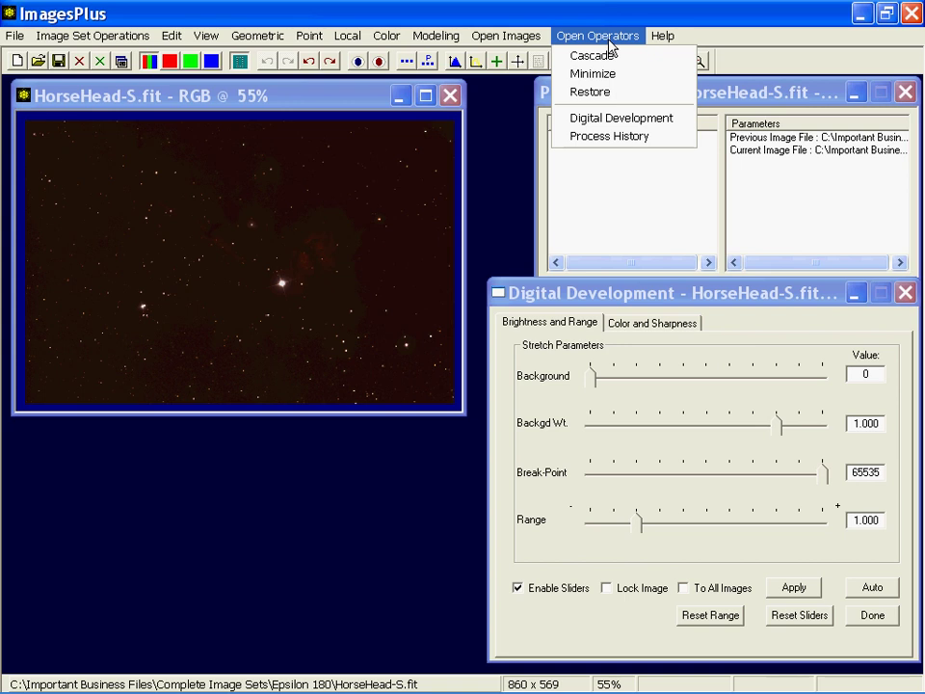
pyautogui.click(607, 55)
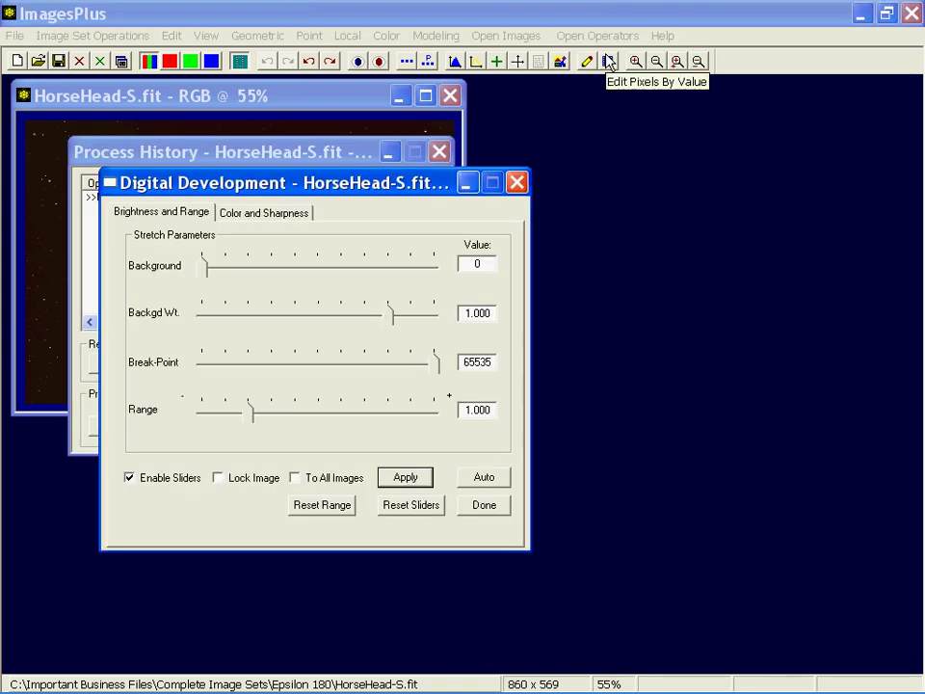
pyautogui.click(599, 37)
pyautogui.click(599, 75)
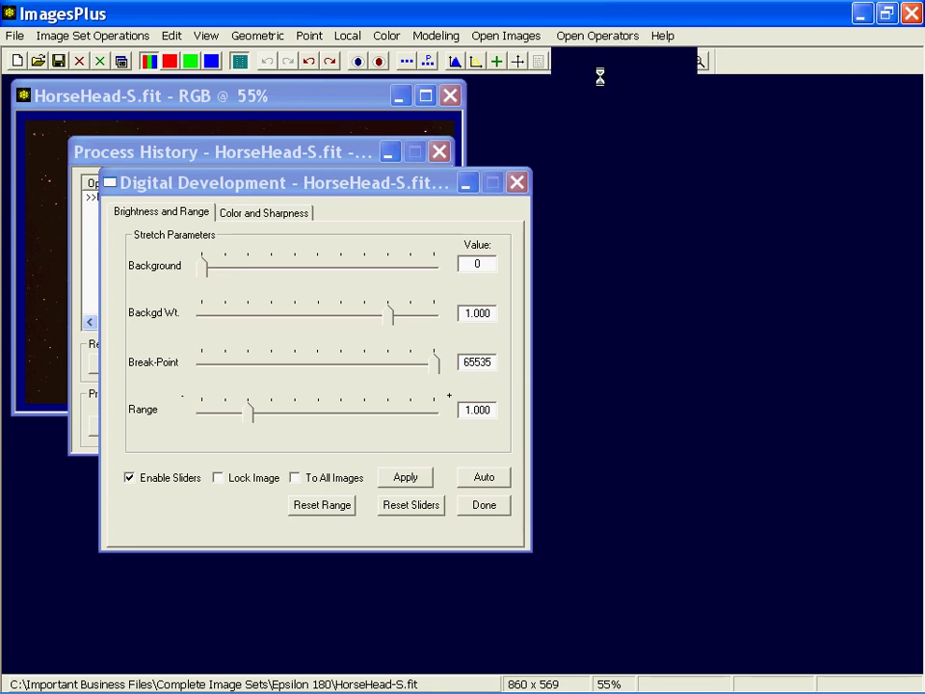
pyautogui.click(593, 36)
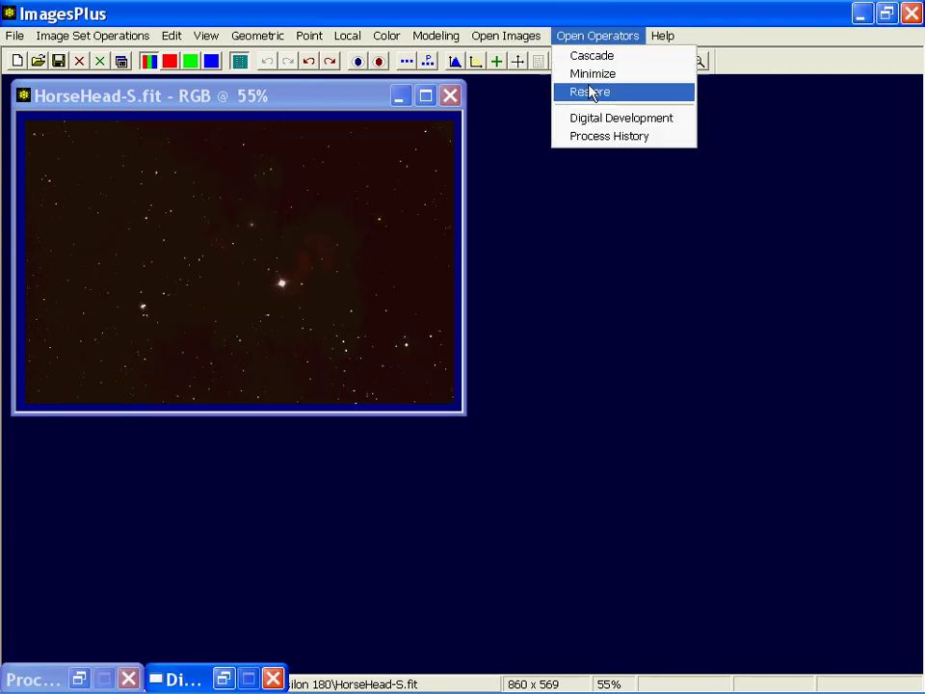
pyautogui.click(590, 90)
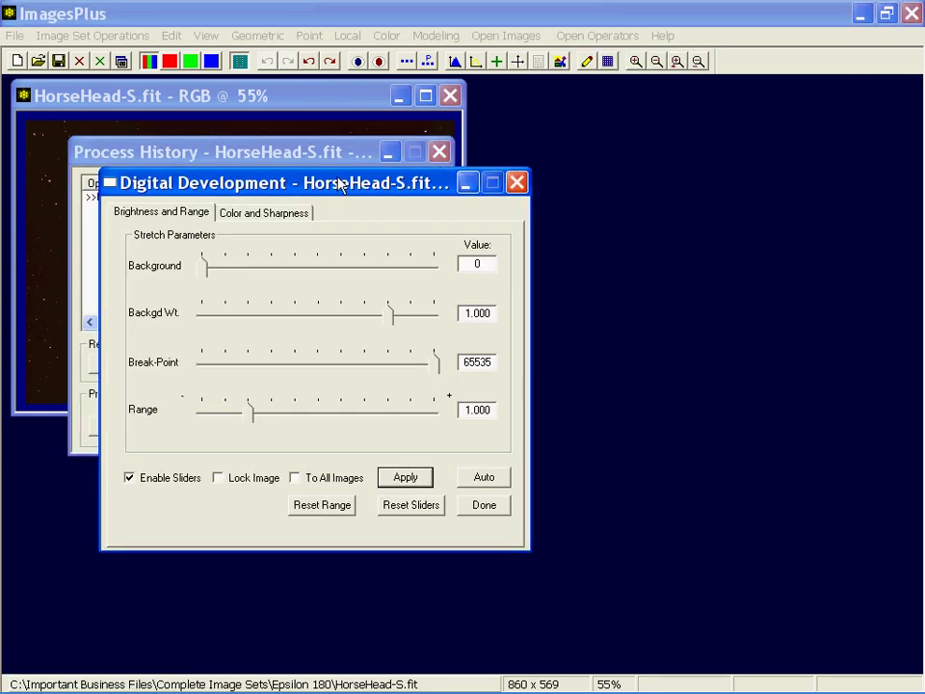
pyautogui.moveTo(347, 183); pyautogui.dragTo(733, 302)
pyautogui.moveTo(261, 151); pyautogui.dragTo(725, 93)
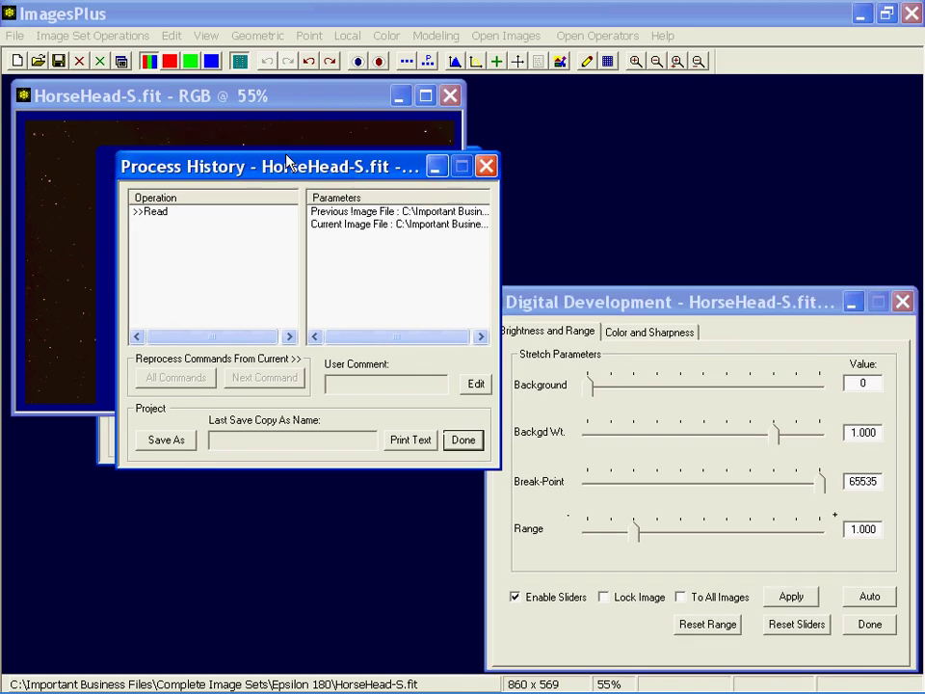
pyautogui.click(598, 36)
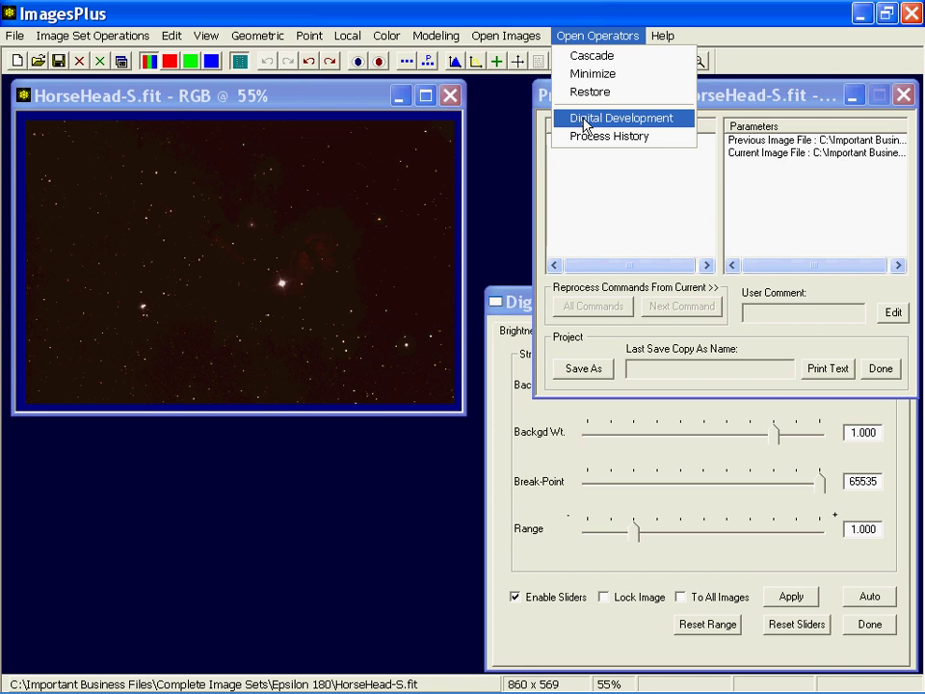
pyautogui.click(584, 120)
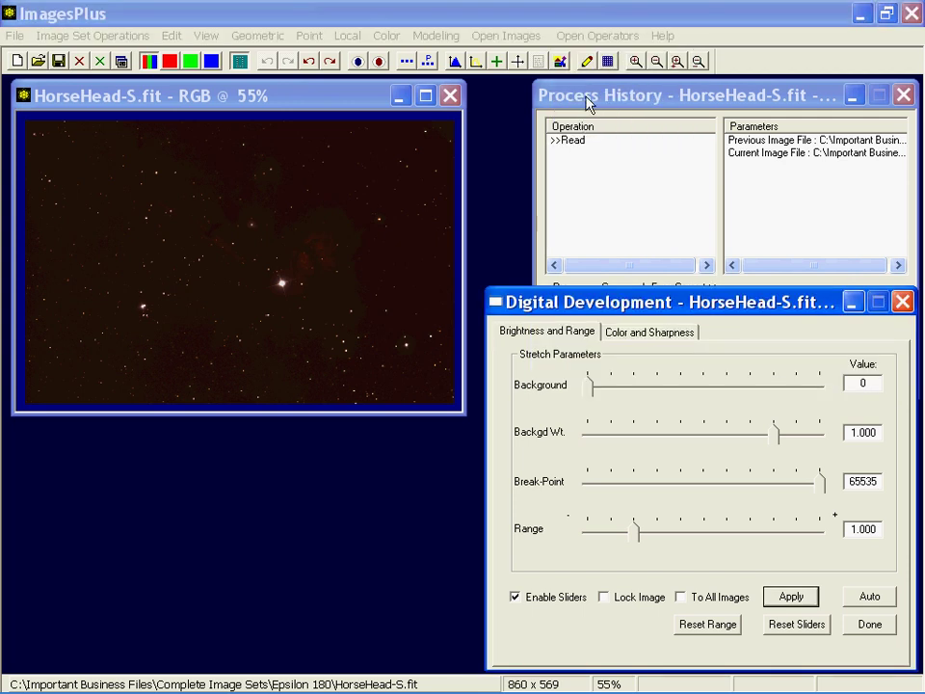
pyautogui.click(617, 94)
pyautogui.click(384, 37)
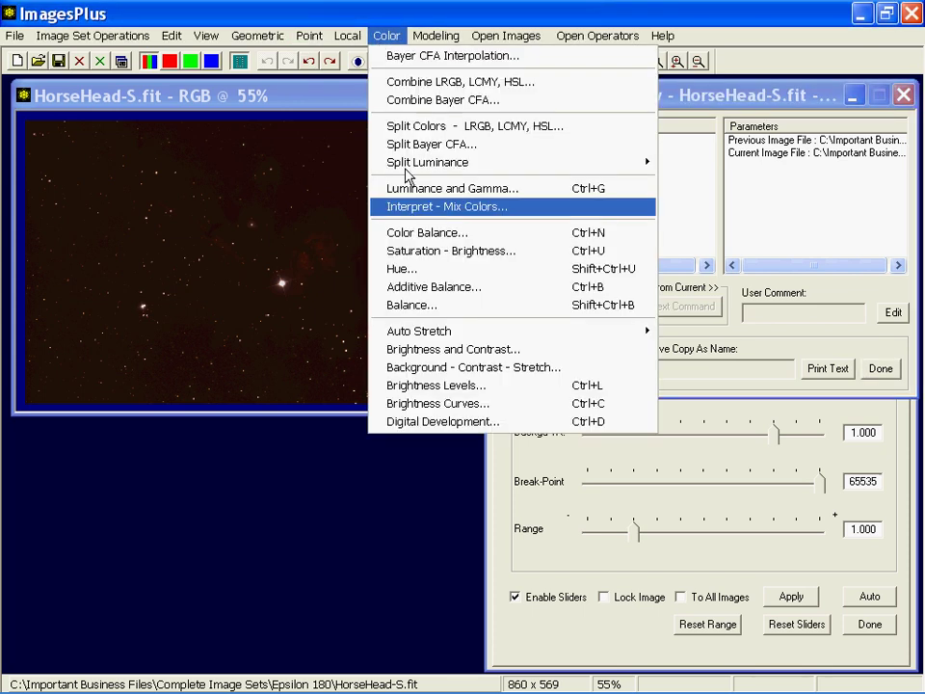
pyautogui.click(418, 425)
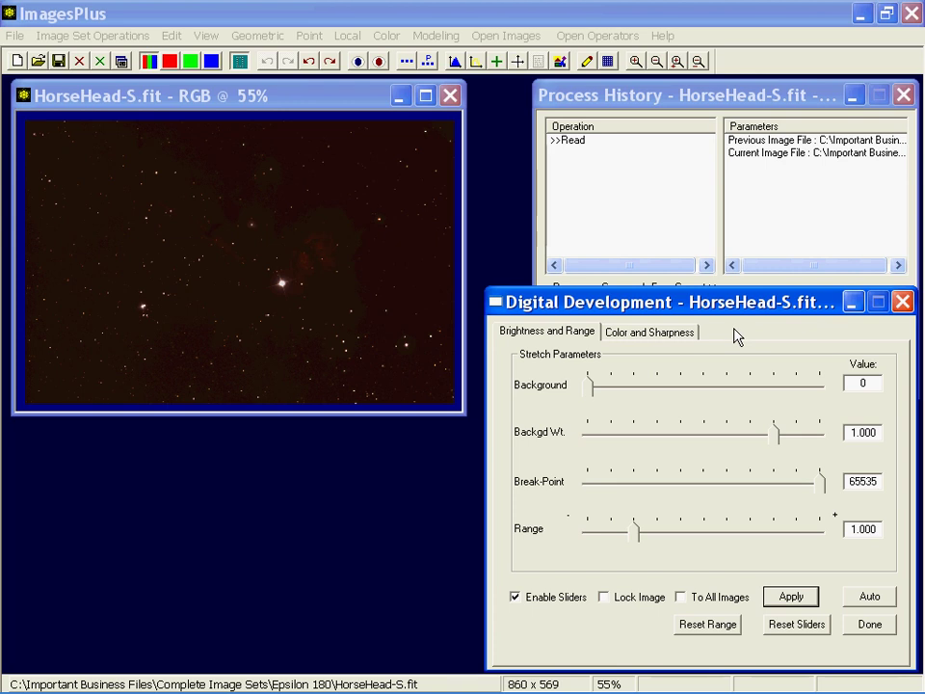
# - Apply Digital Development with break-point 1785 and background weight 0.959, then review the history parameters
pyautogui.click(728, 97)
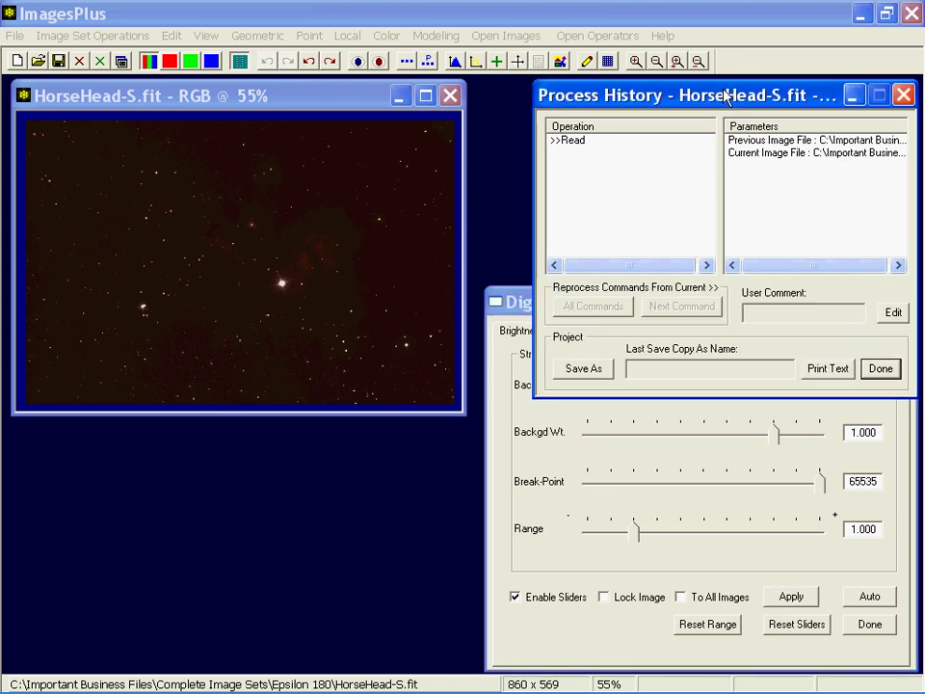
pyautogui.click(500, 324)
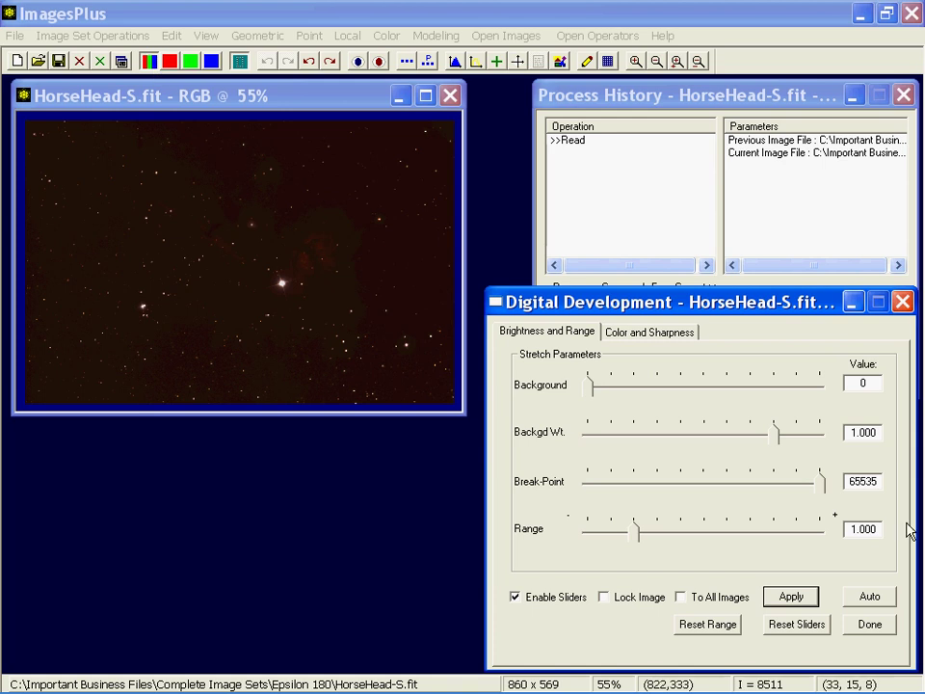
pyautogui.moveTo(823, 481)
pyautogui.mouseDown()
pyautogui.moveTo(772, 492)
pyautogui.moveTo(597, 489)
pyautogui.mouseUp()
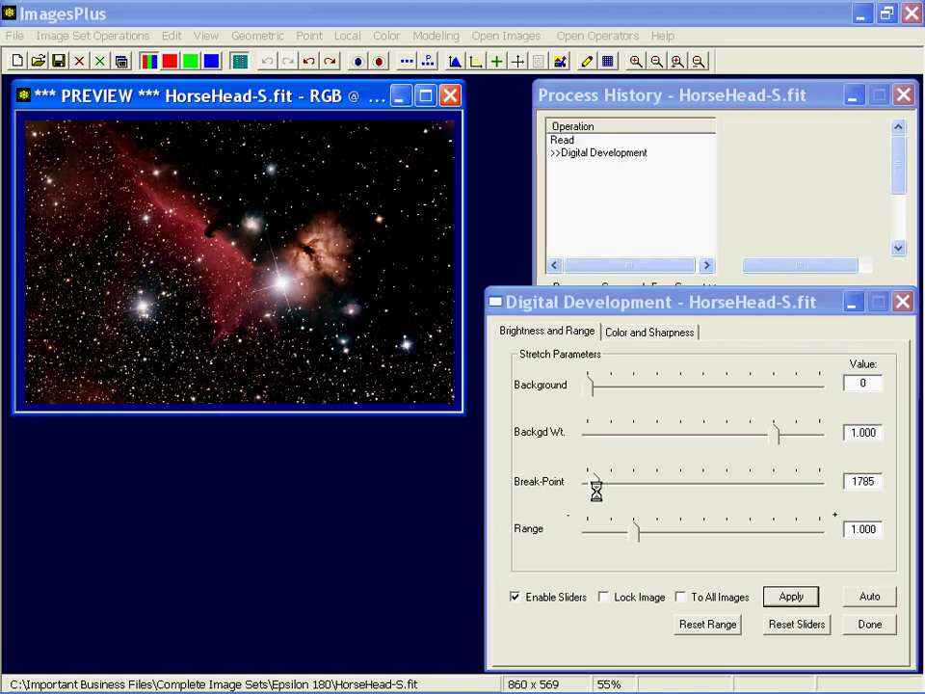
pyautogui.moveTo(775, 439); pyautogui.dragTo(766, 440)
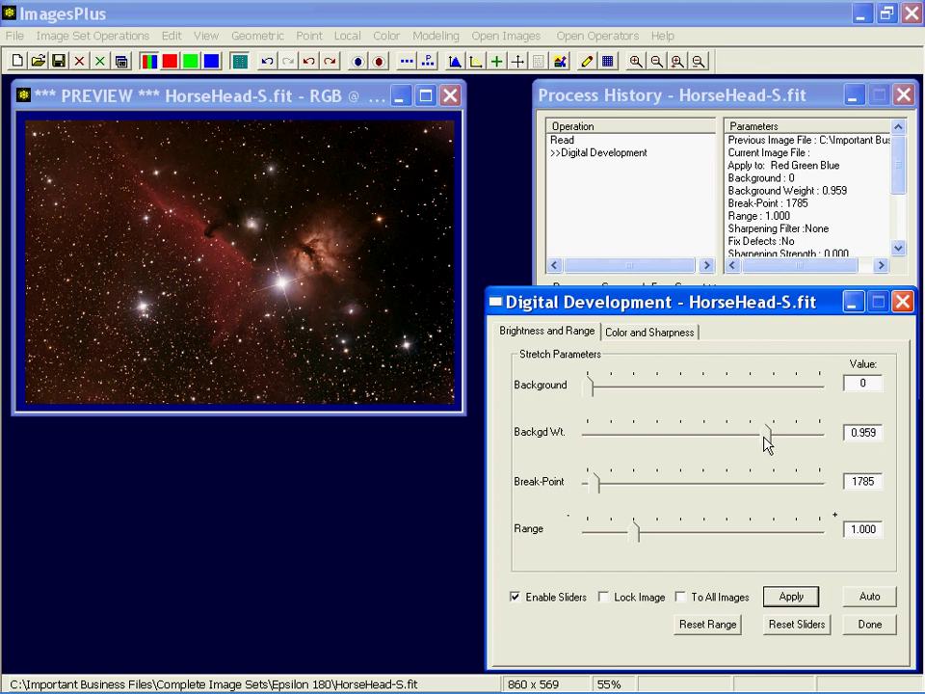
pyautogui.click(607, 99)
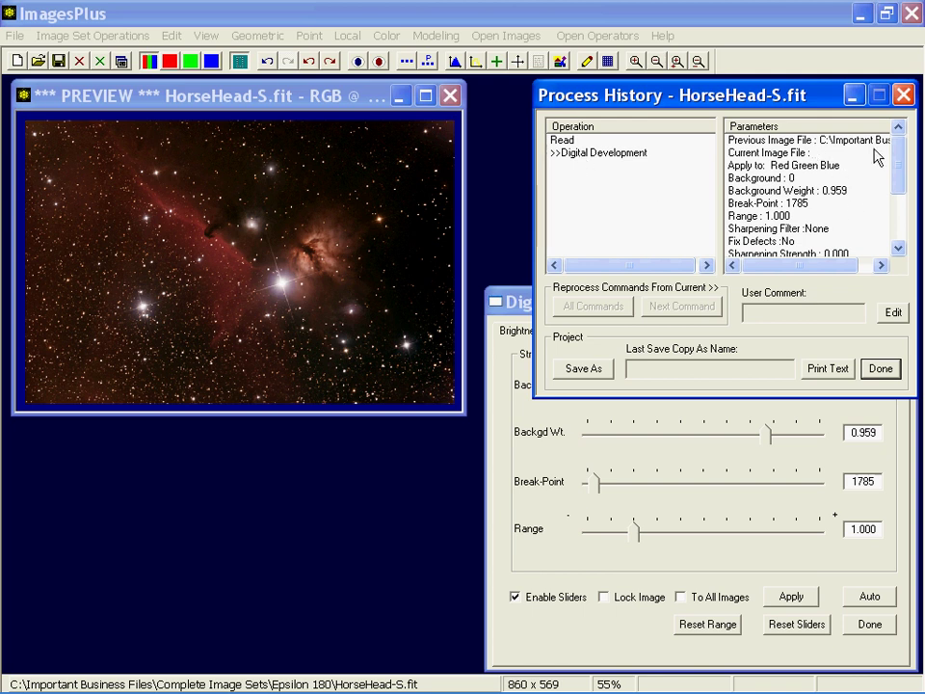
pyautogui.moveTo(905, 155)
pyautogui.mouseDown()
pyautogui.moveTo(905, 213)
pyautogui.moveTo(906, 149)
pyautogui.mouseUp()
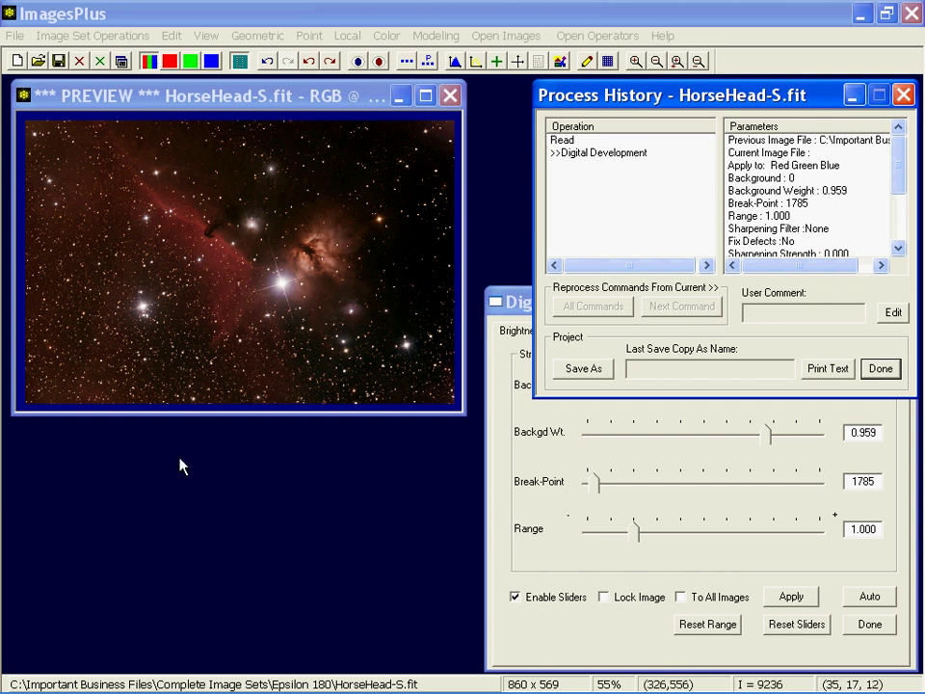
# - Duplicate the stretched image at 100%, place it lower-left, and delete its Digital Development history entry
pyautogui.click(411, 63)
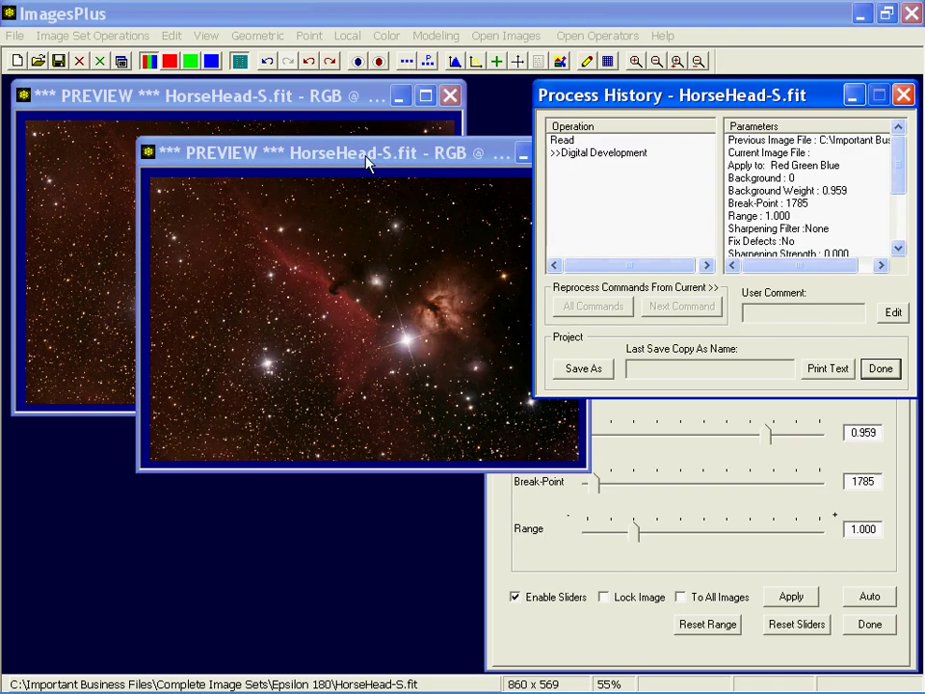
pyautogui.moveTo(365, 157); pyautogui.dragTo(231, 375)
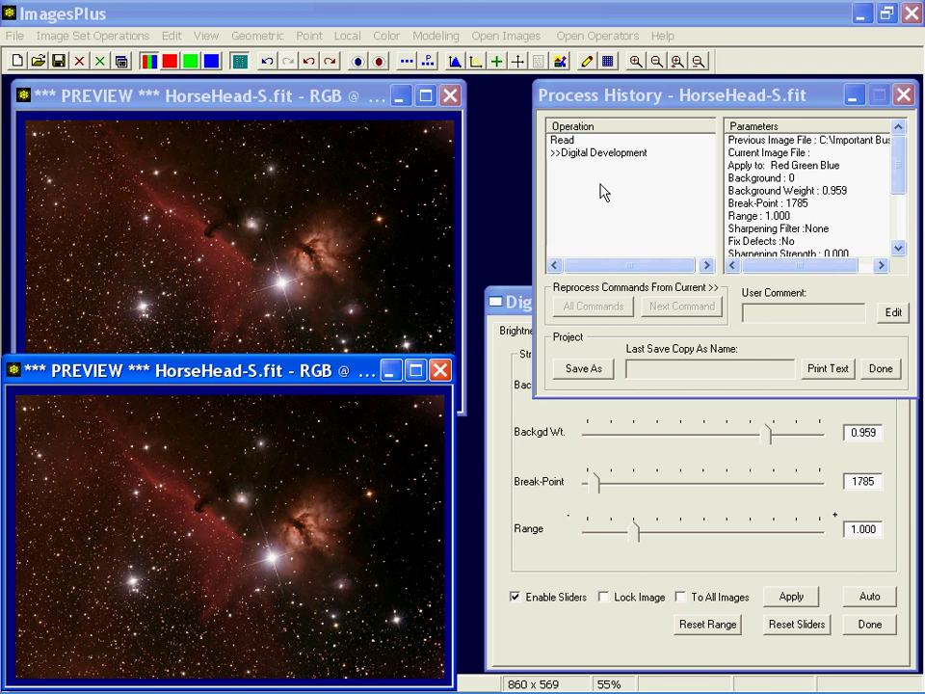
pyautogui.rightClick(590, 157)
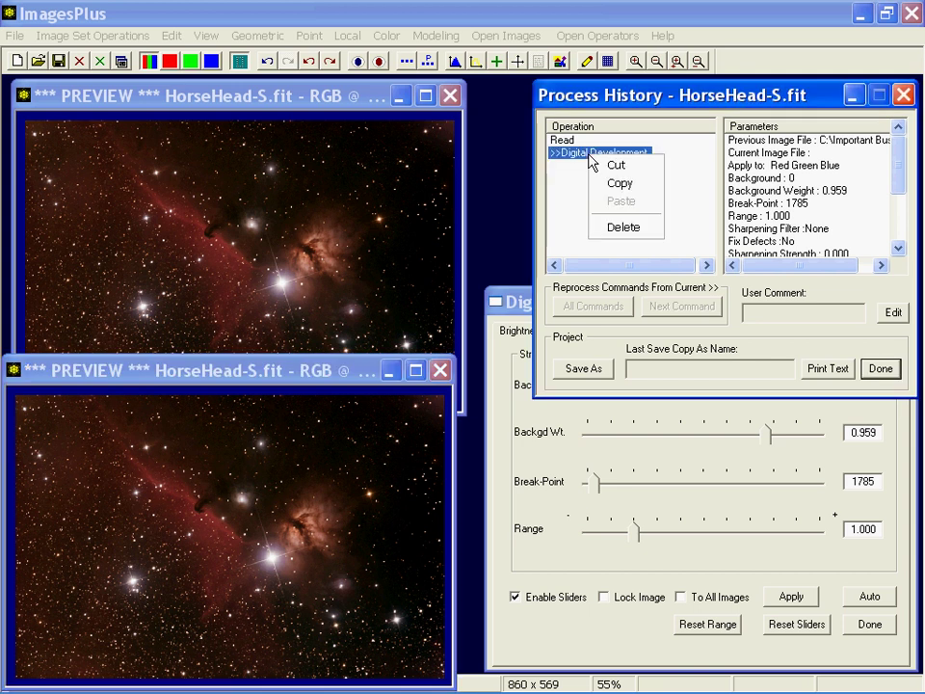
pyautogui.click(621, 229)
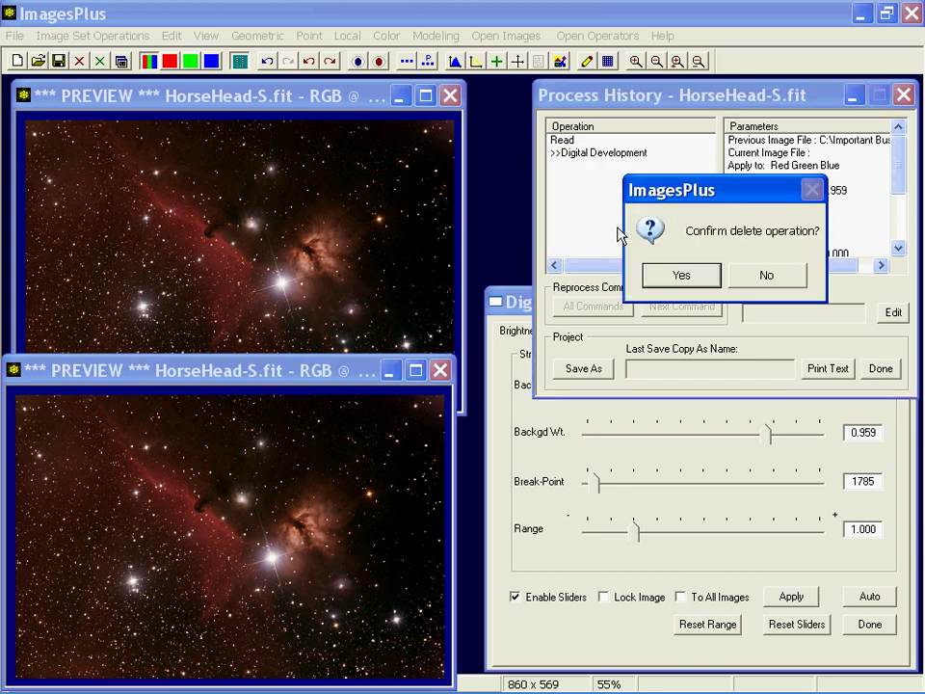
pyautogui.click(687, 278)
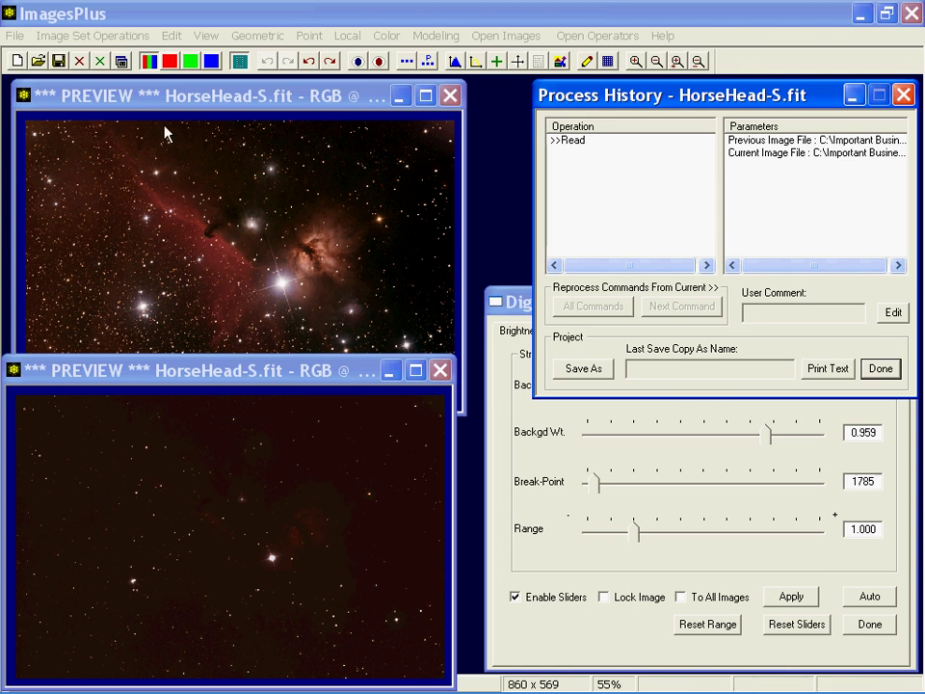
# - Apply Digital Development separately to the red, green and blue channels of the lower copy
pyautogui.click(170, 61)
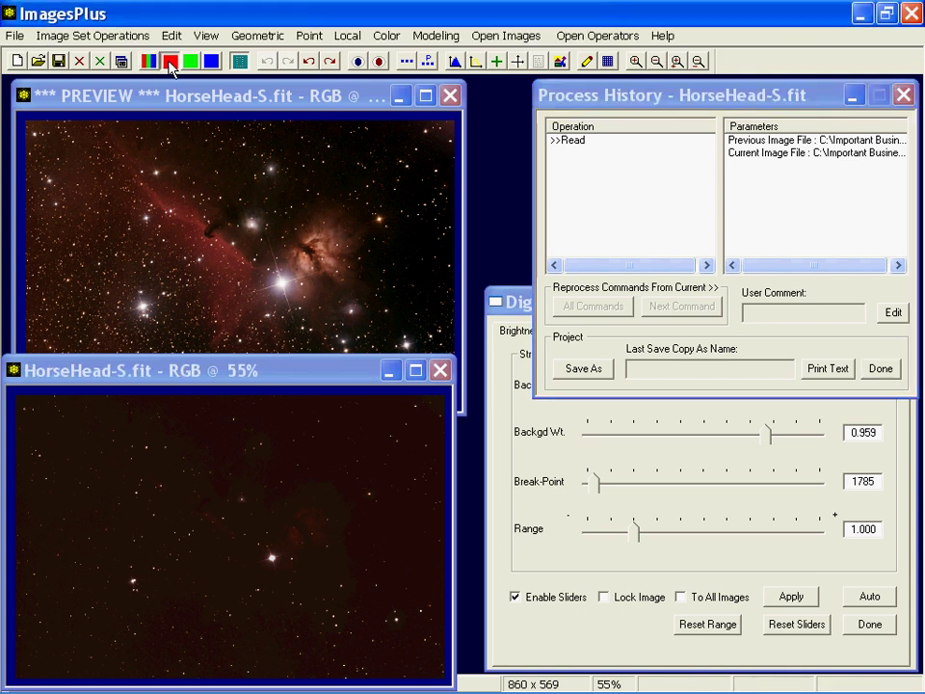
pyautogui.click(529, 304)
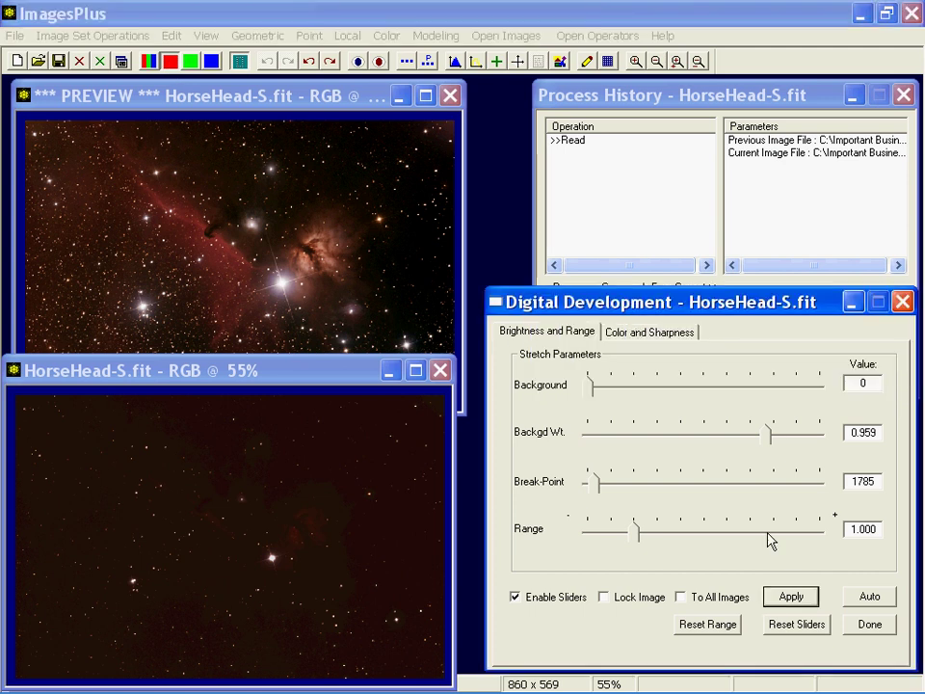
pyautogui.click(792, 597)
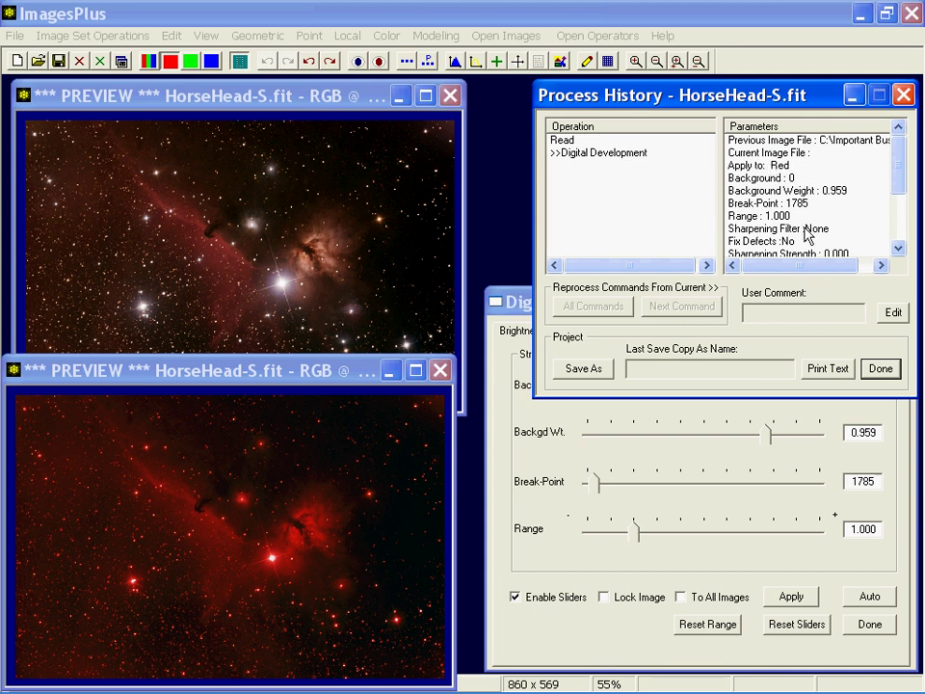
pyautogui.click(189, 63)
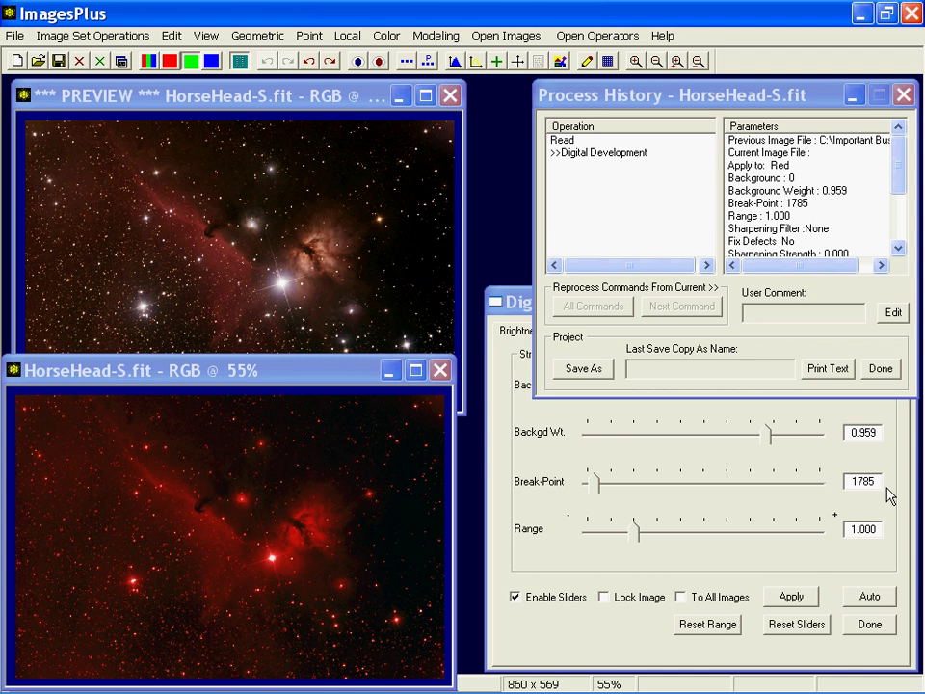
pyautogui.click(801, 599)
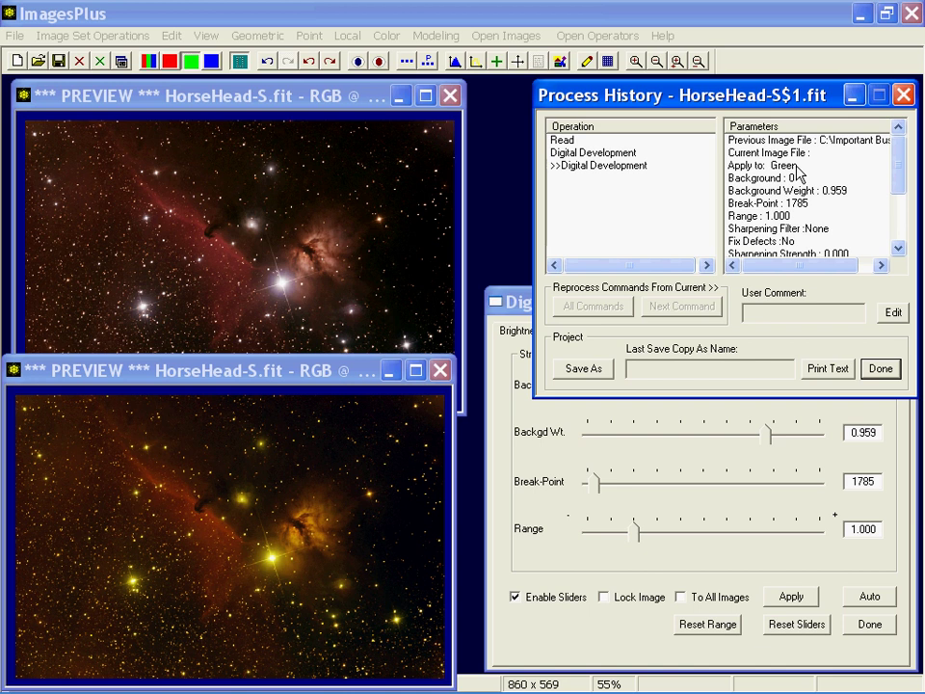
pyautogui.click(211, 63)
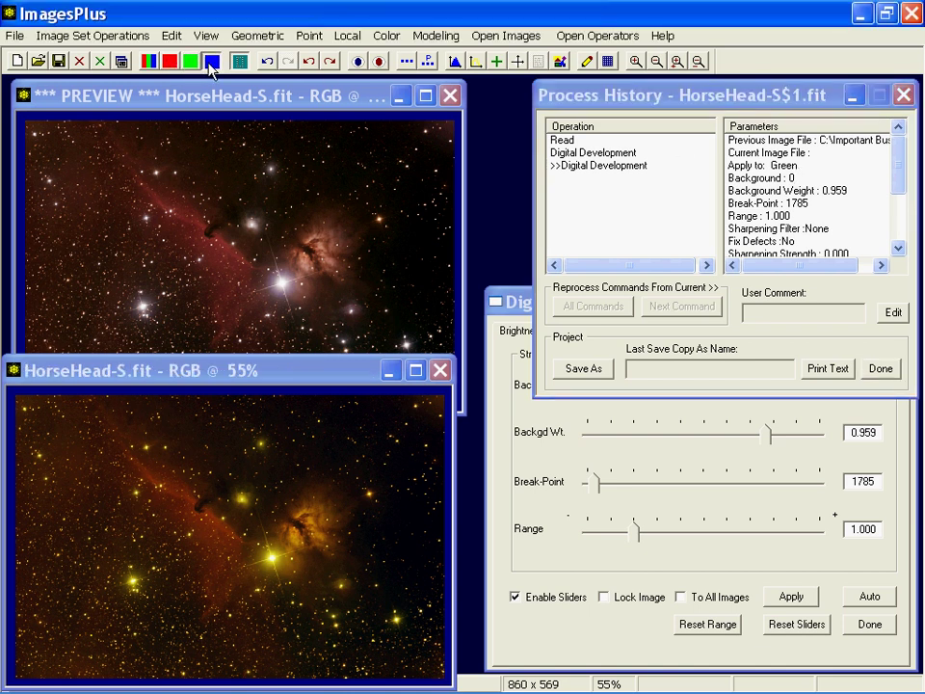
pyautogui.click(810, 605)
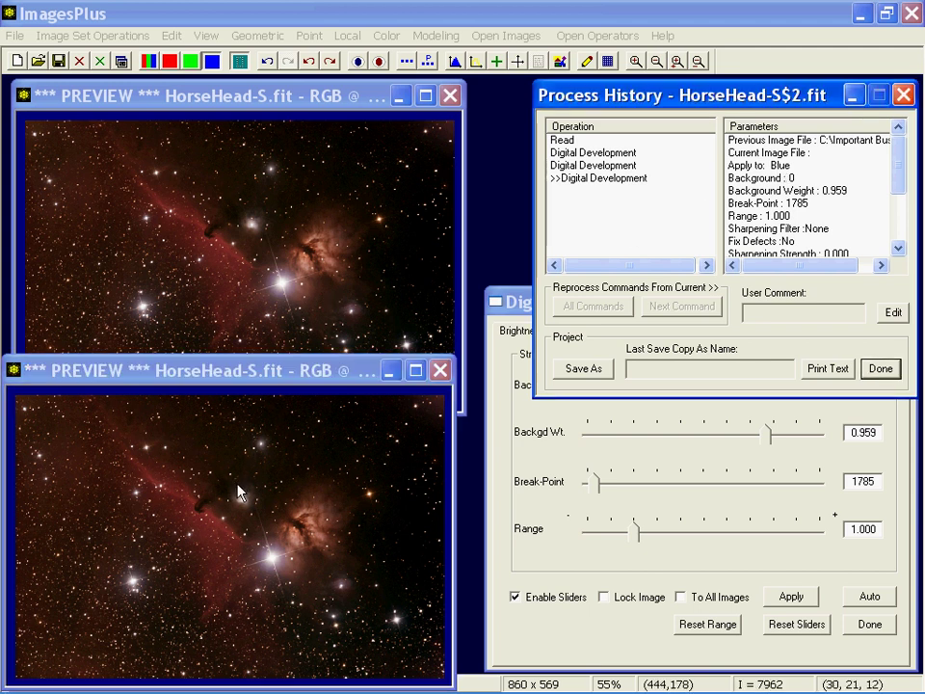
# - Compare the one-step stretched image with the channel-by-channel copy and its history
pyautogui.click(300, 320)
pyautogui.click(280, 505)
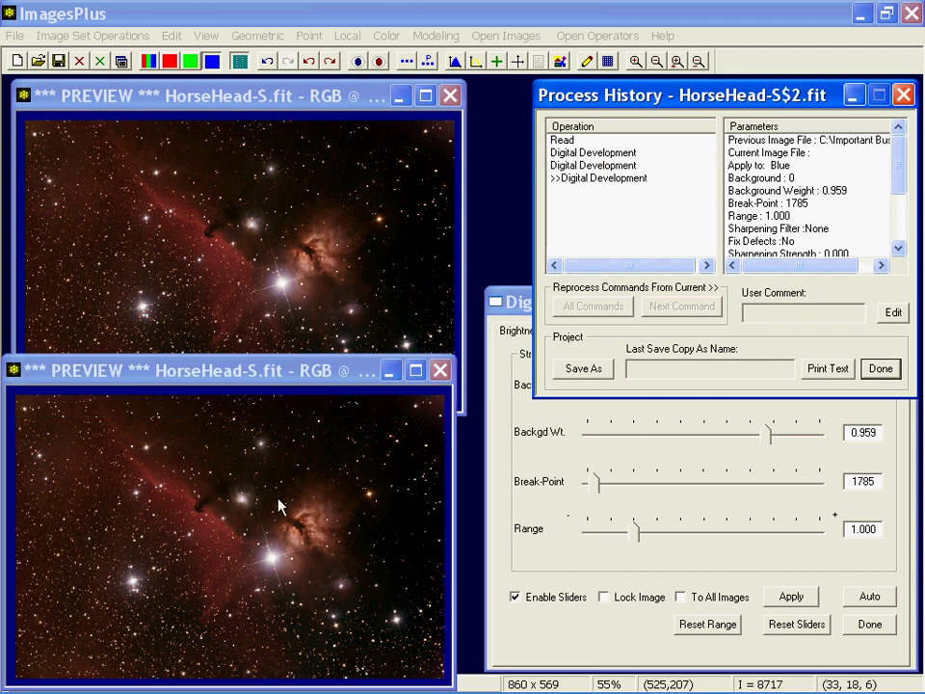
pyautogui.click(267, 294)
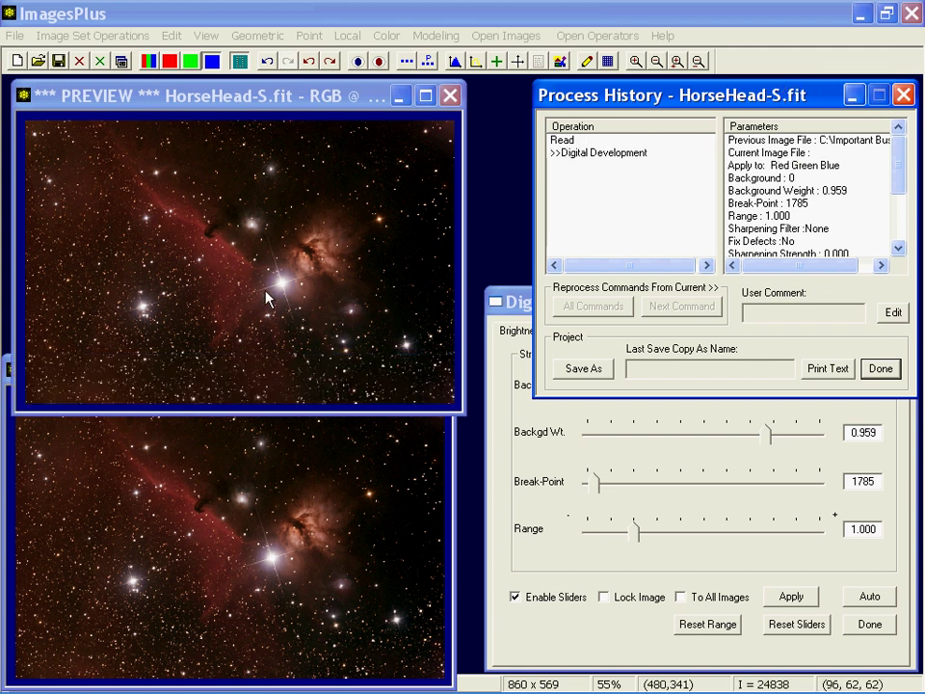
pyautogui.click(215, 516)
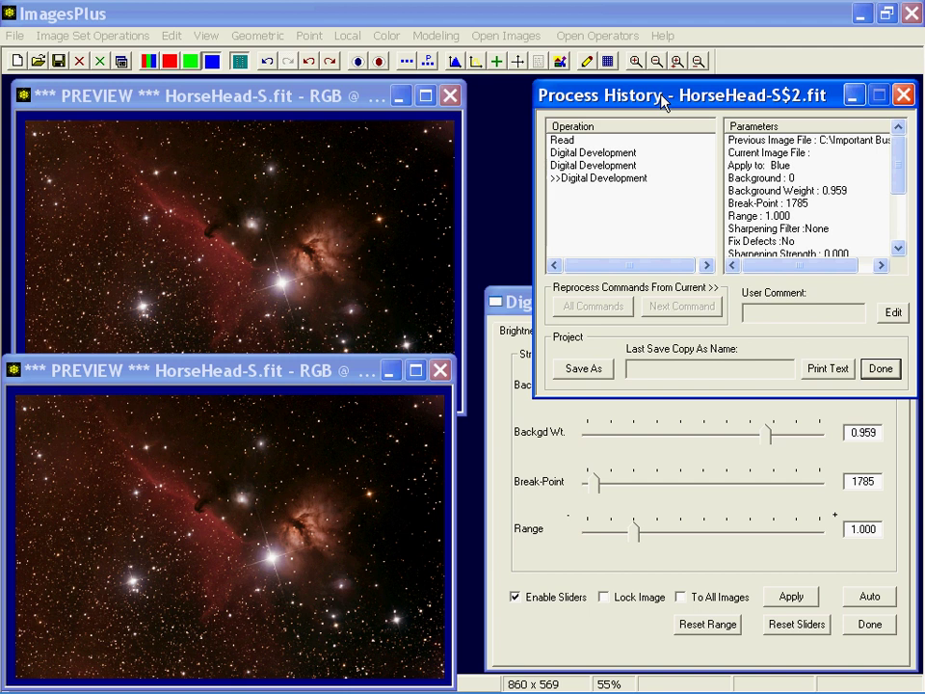
pyautogui.click(302, 106)
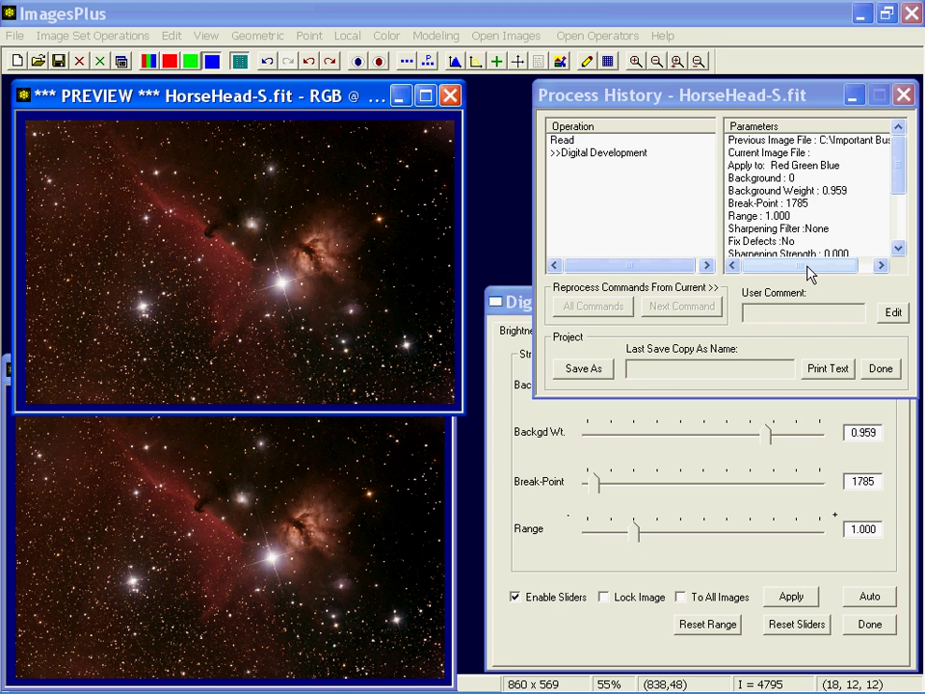
pyautogui.click(230, 593)
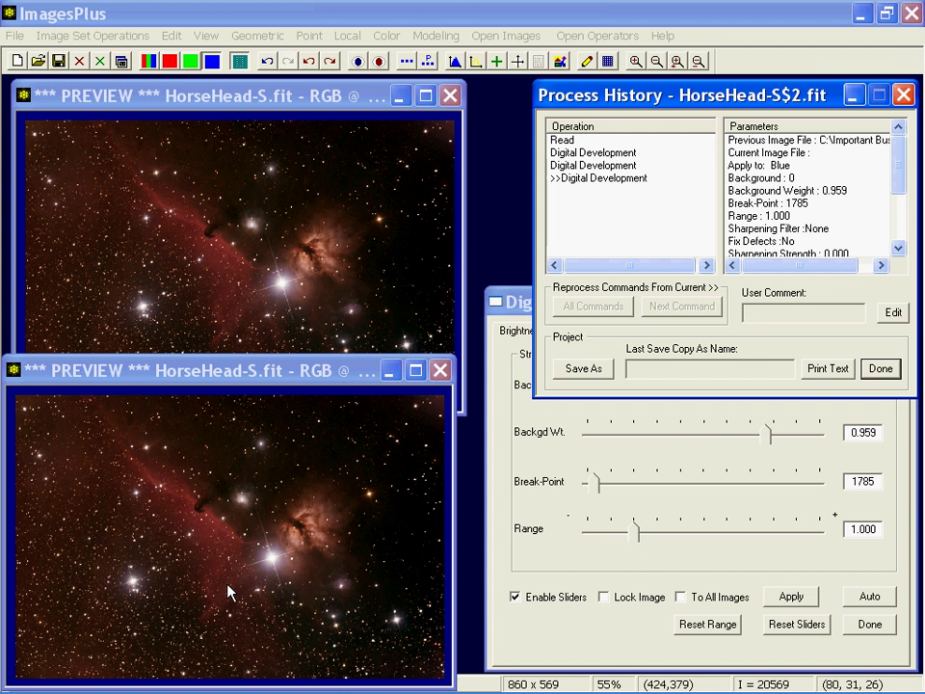
pyautogui.click(342, 316)
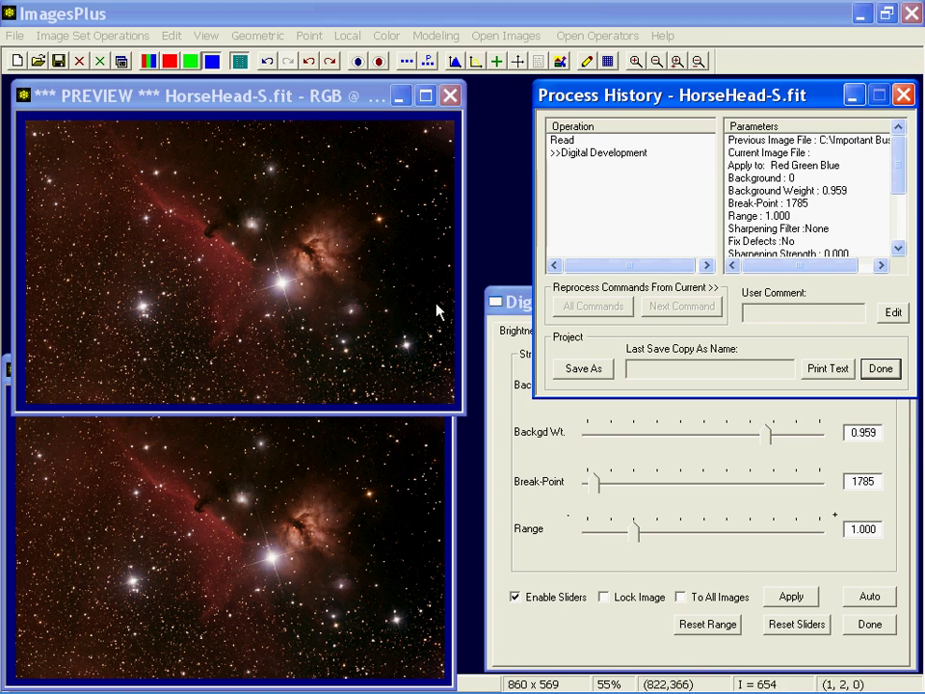
pyautogui.click(392, 506)
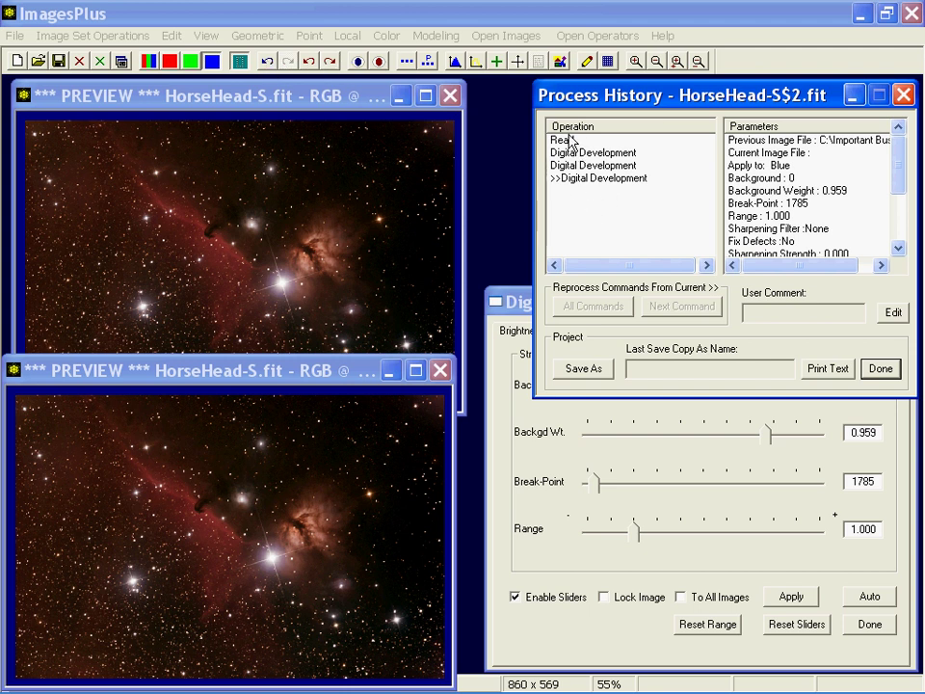
pyautogui.click(304, 372)
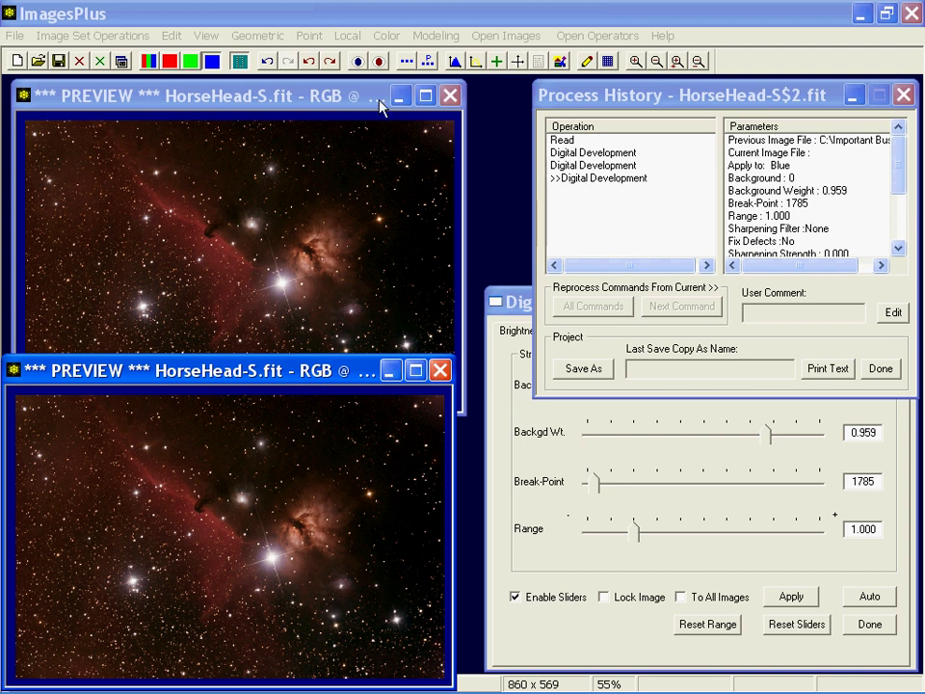
# - Undo the blue, green and red channel stretches, then redo all three
pyautogui.click(269, 62)
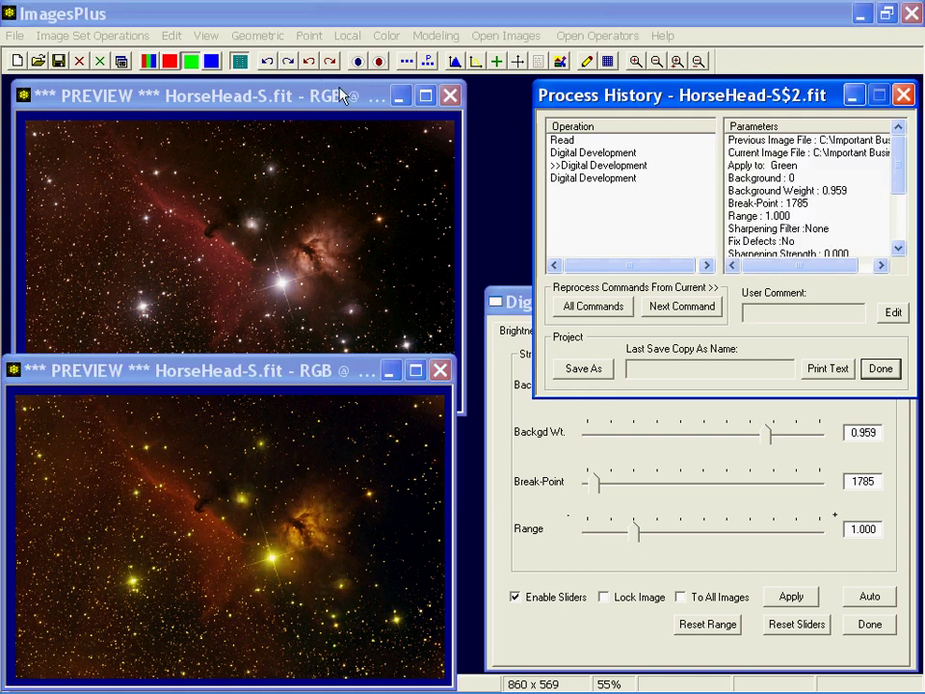
pyautogui.click(264, 62)
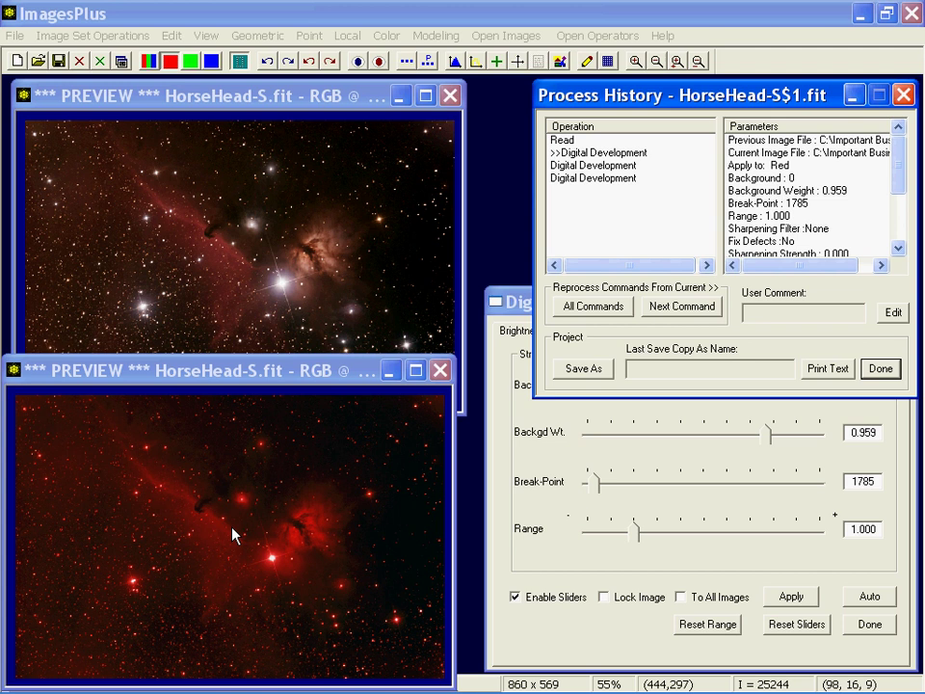
pyautogui.click(267, 62)
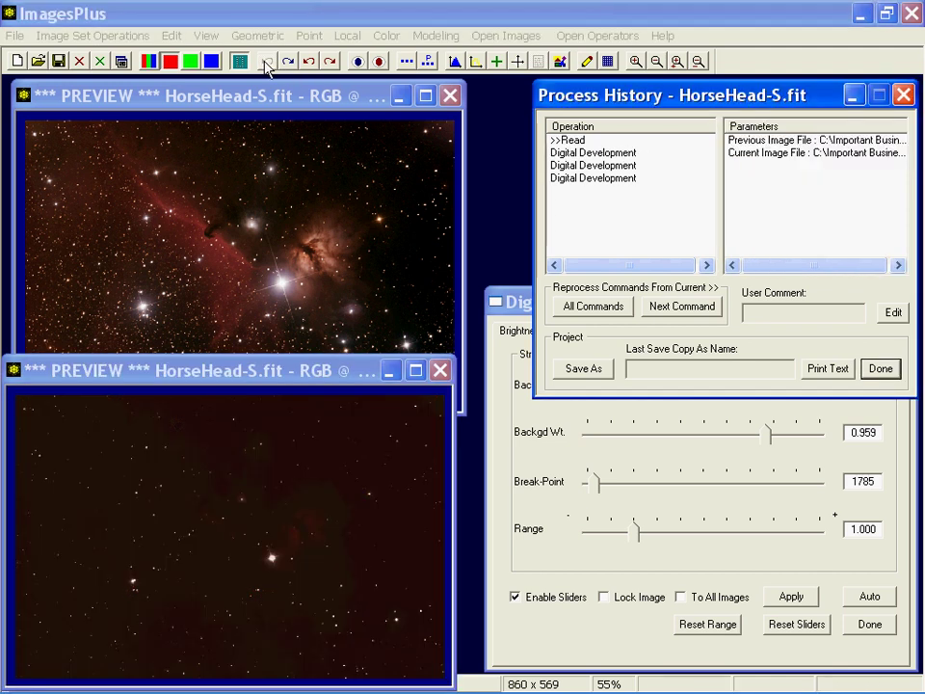
pyautogui.click(287, 62)
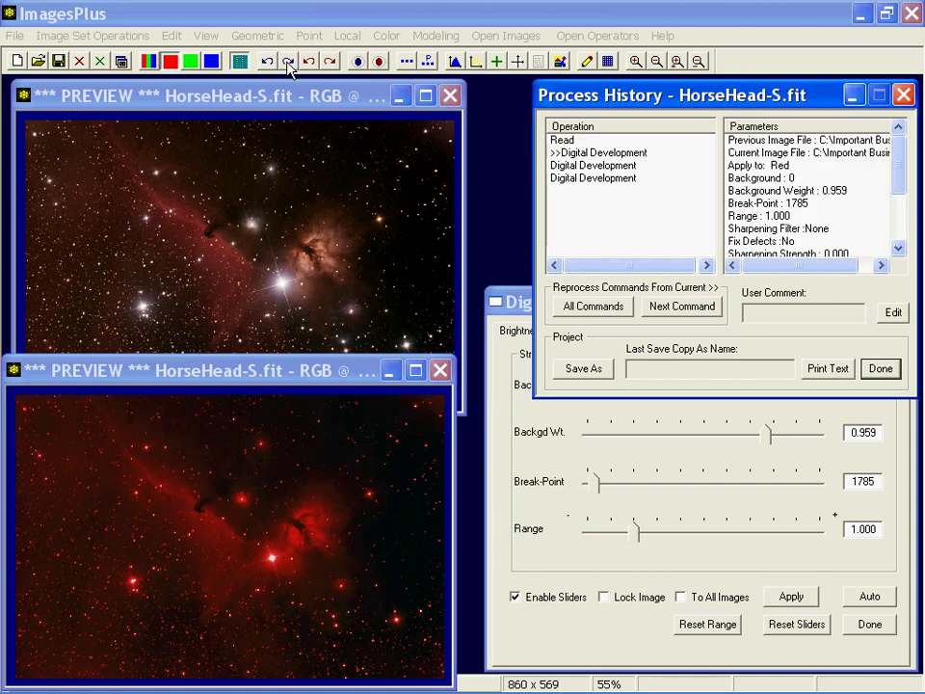
pyautogui.click(288, 62)
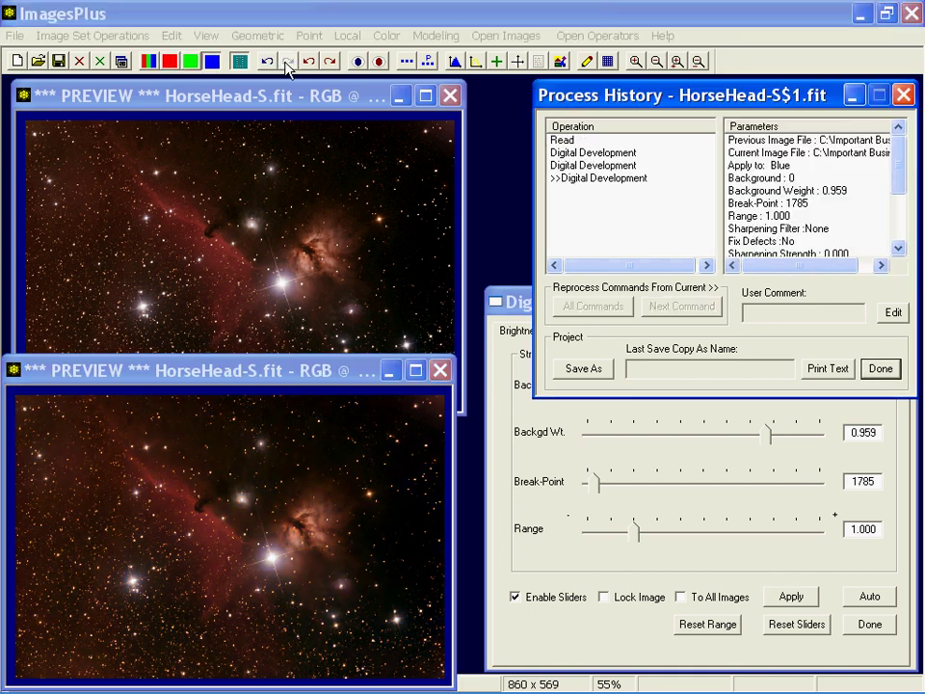
pyautogui.click(582, 166)
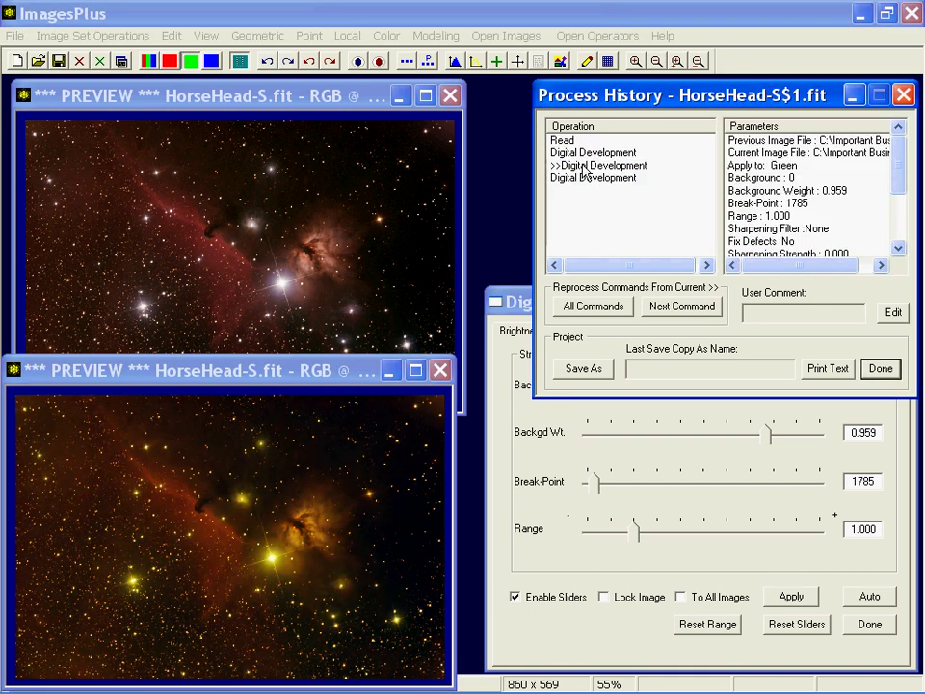
# - Select the red-only Digital Development history entry and close the Digital Development window
pyautogui.click(559, 152)
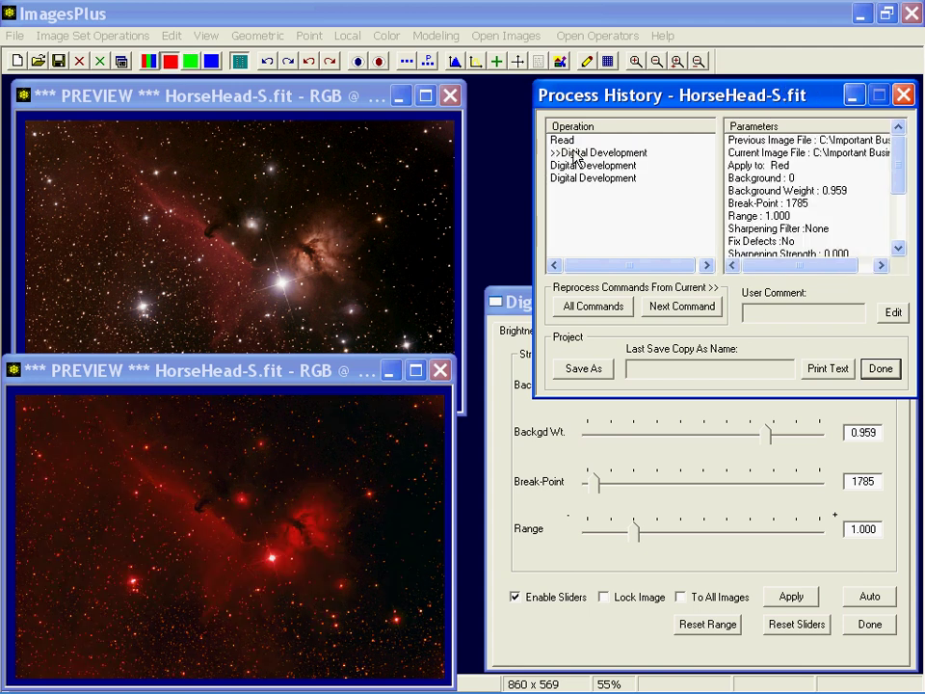
pyautogui.click(512, 301)
pyautogui.click(903, 302)
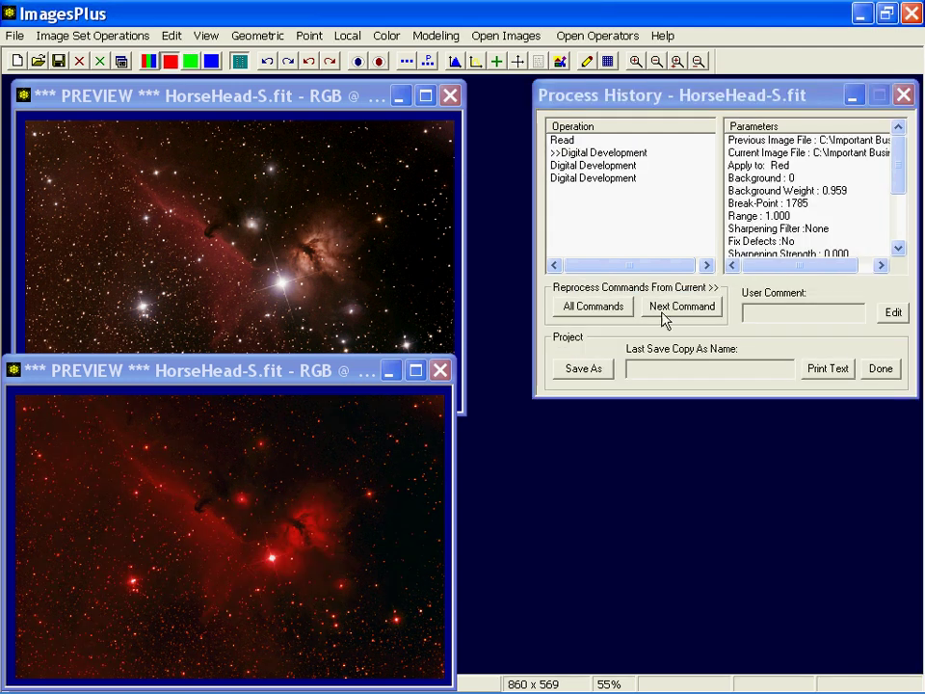
# - Reopen the red-only stretch settings, step back to the original, and reapply the red stretch
pyautogui.doubleClick(583, 154)
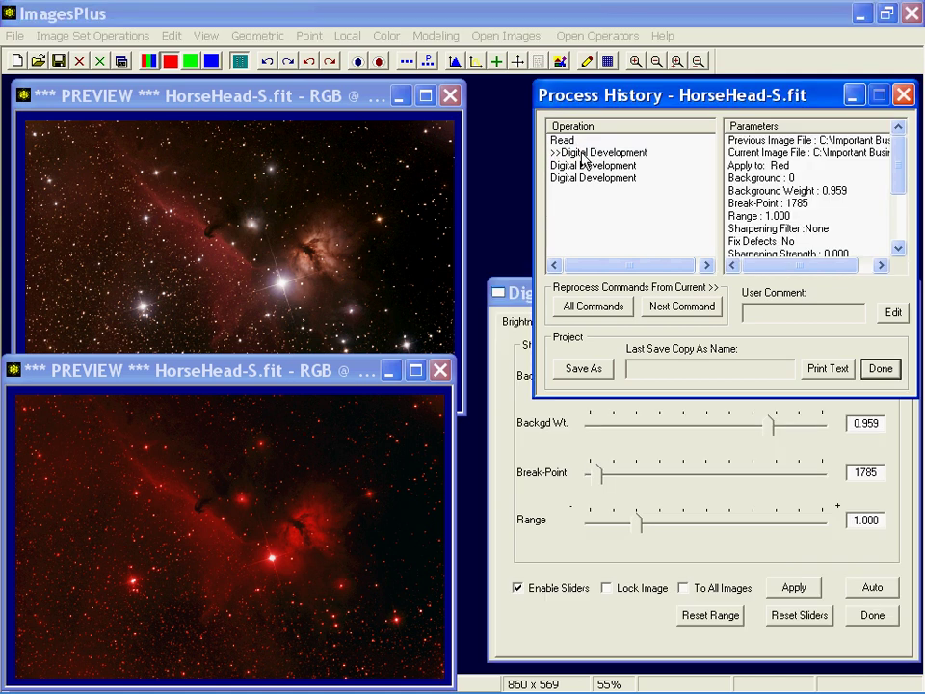
pyautogui.click(529, 301)
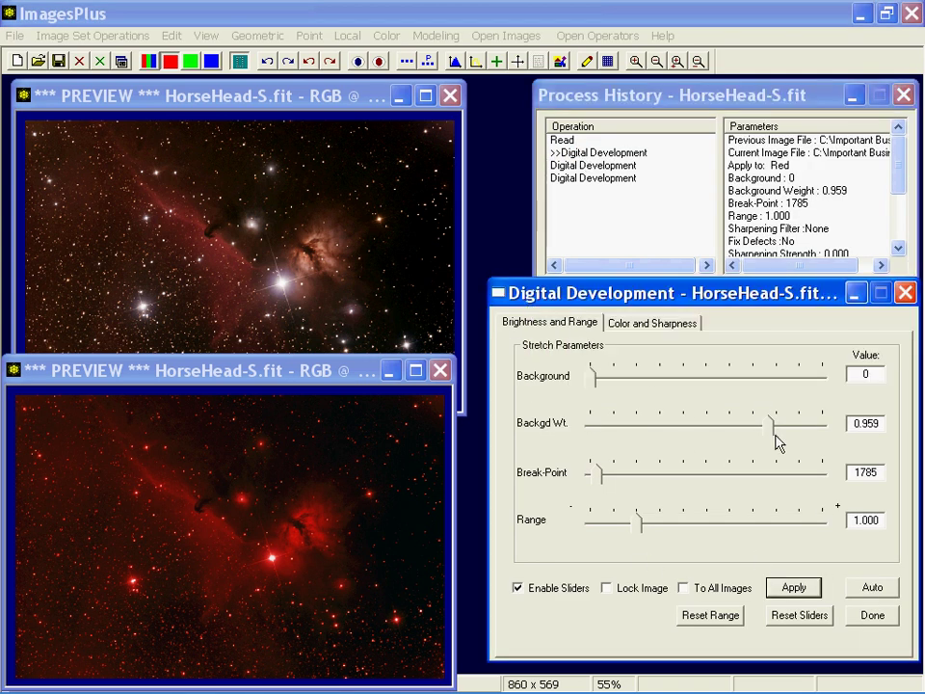
pyautogui.click(268, 61)
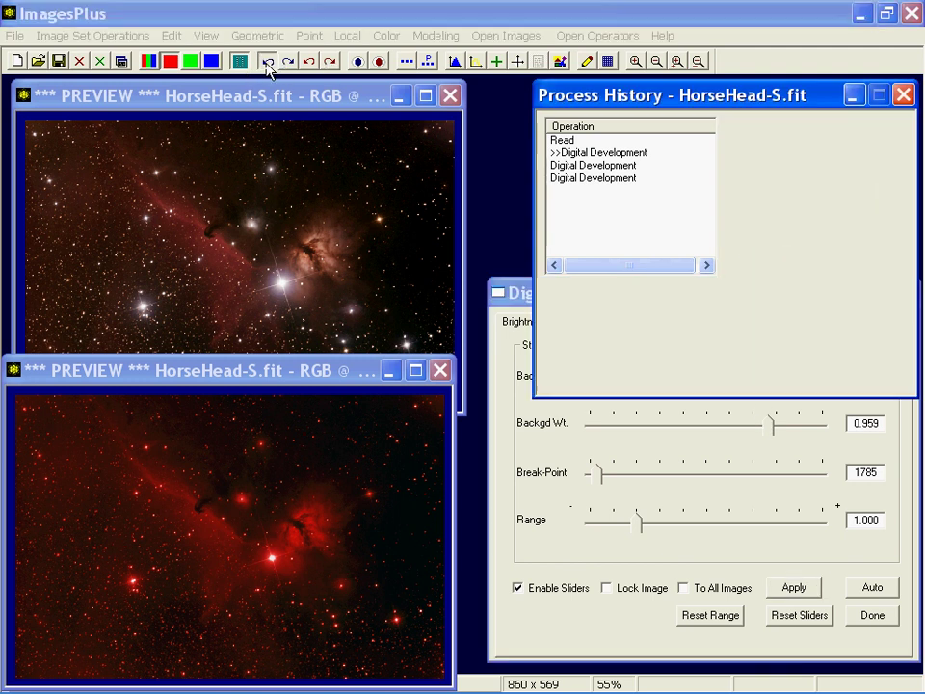
pyautogui.click(287, 62)
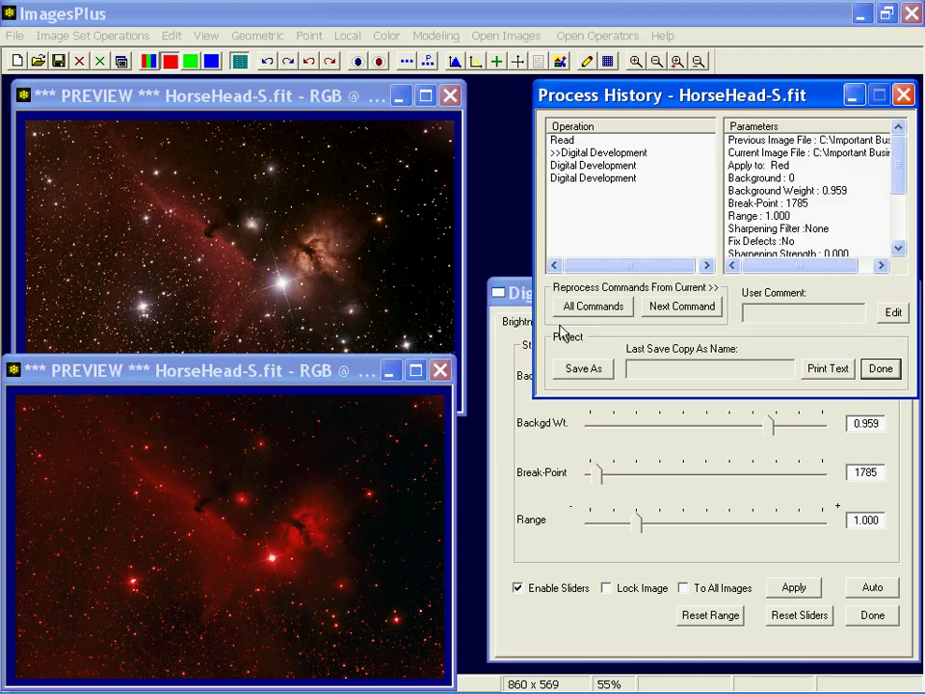
pyautogui.click(519, 301)
pyautogui.click(905, 292)
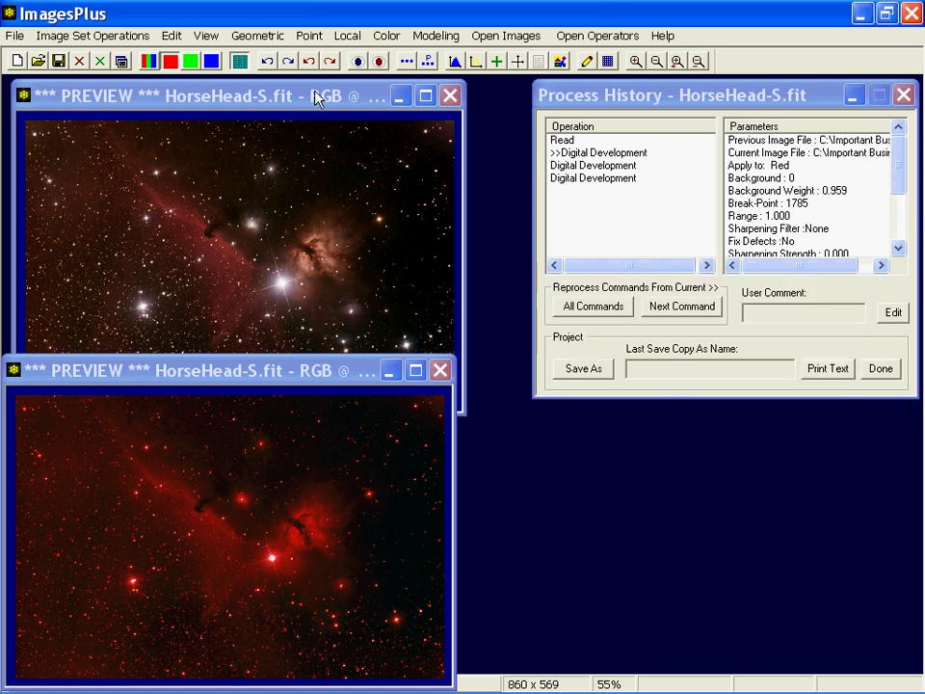
# - Step through the blue, green and red entries, ending on the final blue-channel stretch
pyautogui.click(290, 62)
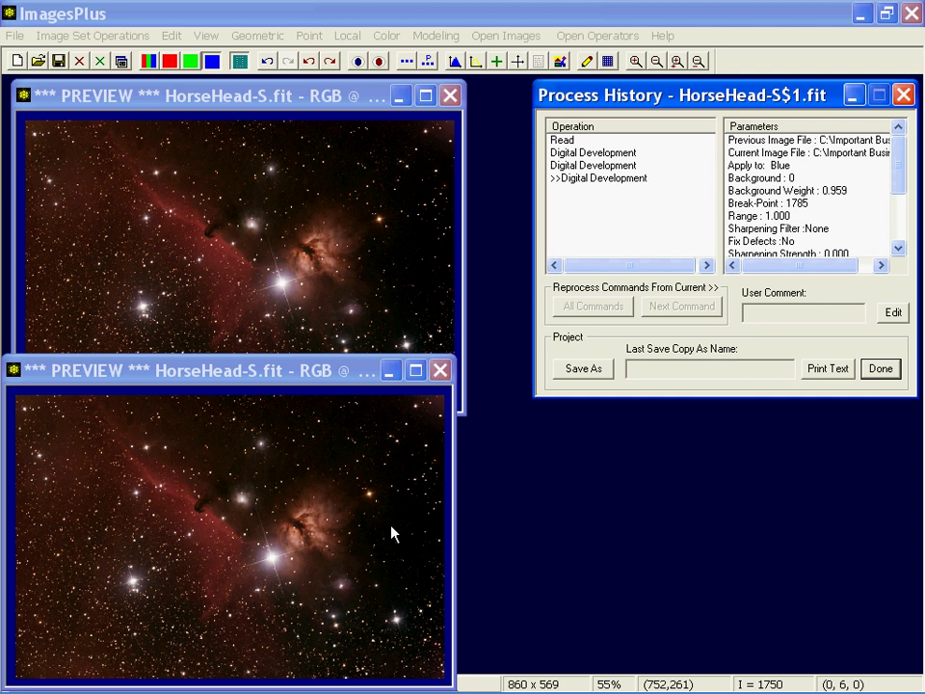
pyautogui.click(267, 61)
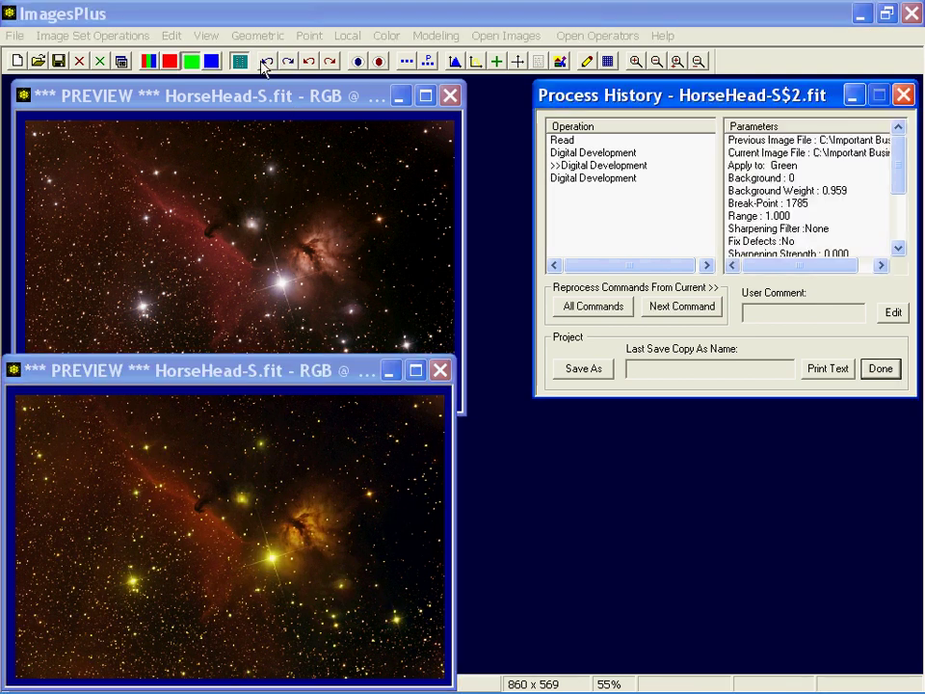
pyautogui.doubleClick(586, 152)
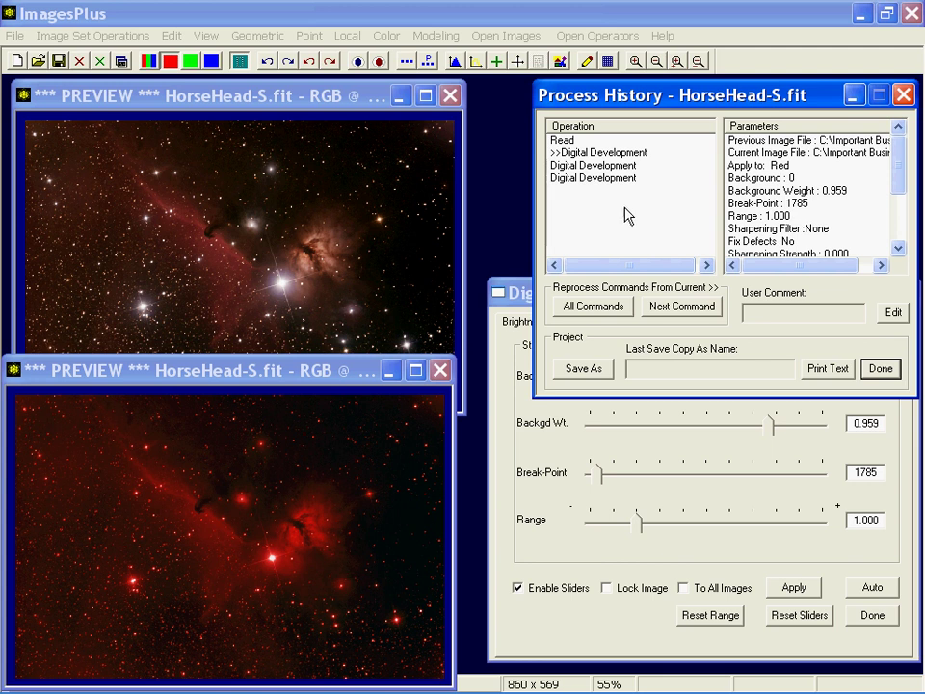
pyautogui.doubleClick(581, 180)
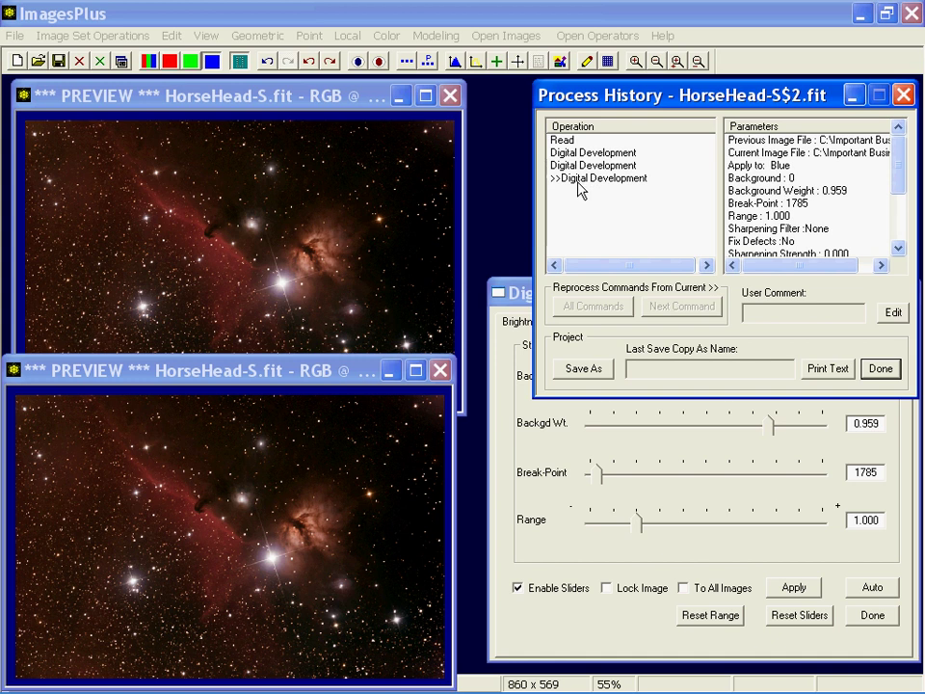
pyautogui.click(526, 314)
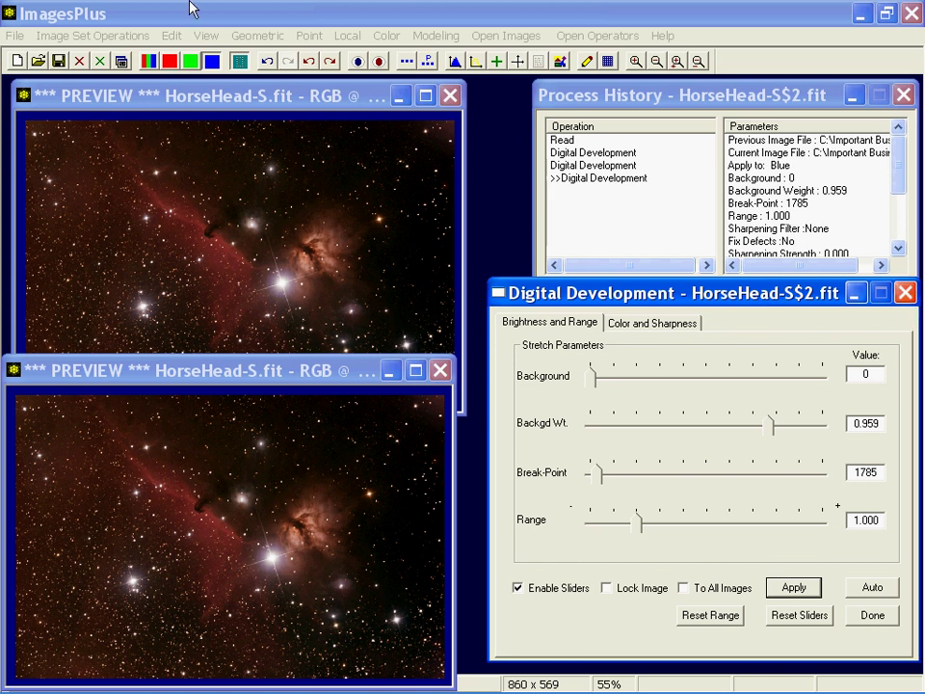
# - Open Pixel Math from the Point menu and dismiss it without applying anything
pyautogui.click(309, 35)
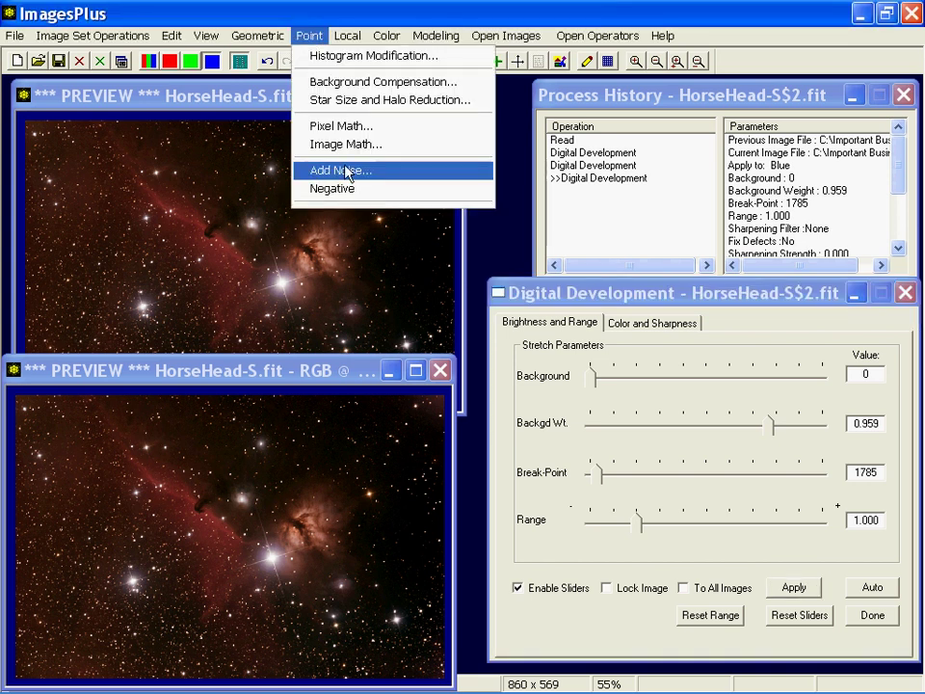
pyautogui.click(345, 126)
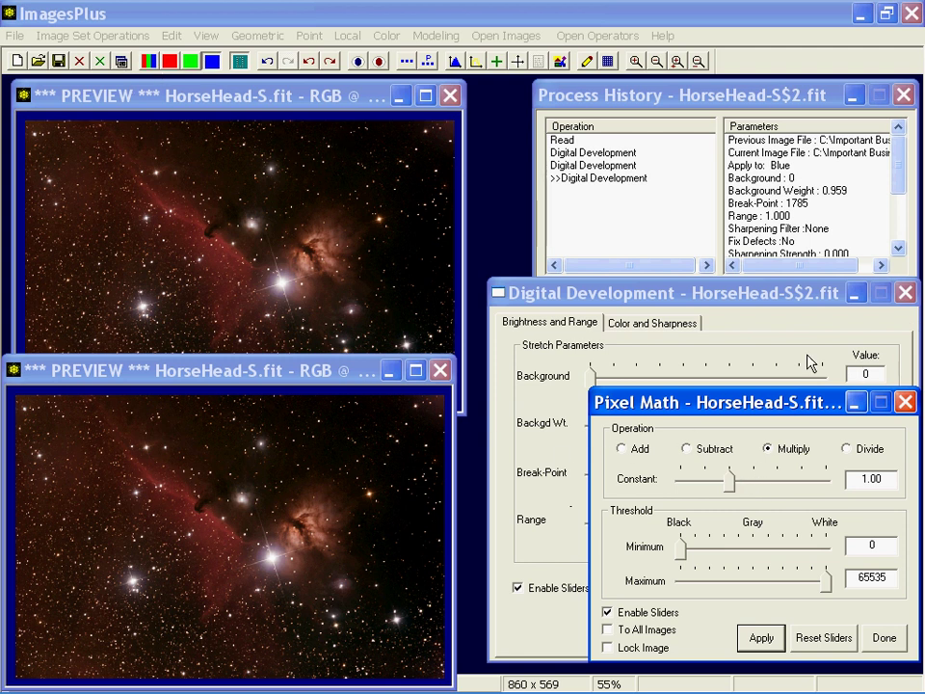
pyautogui.press('Return')
pyautogui.press('Escape')
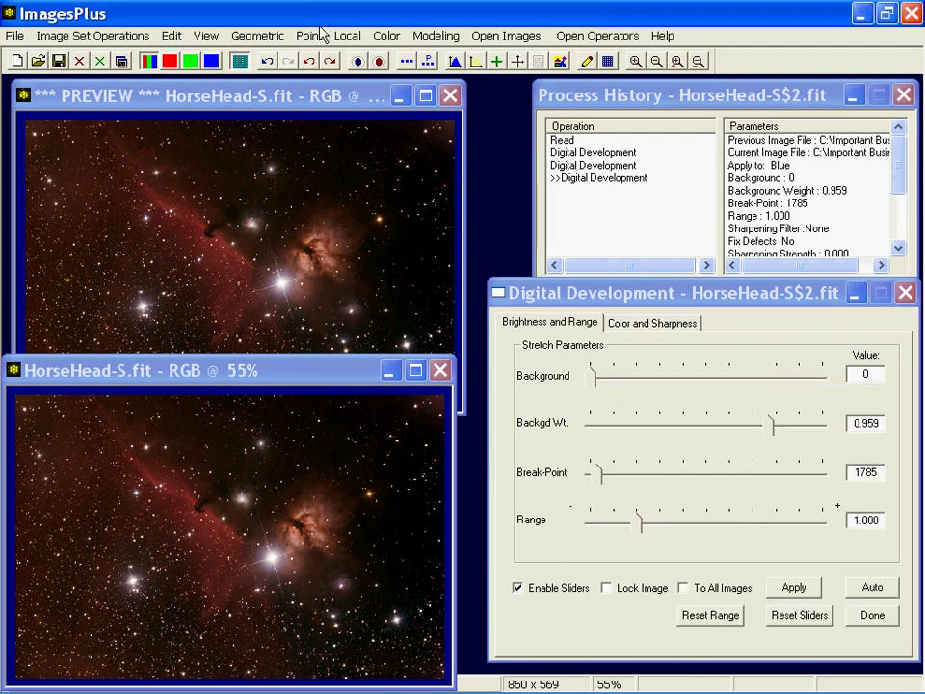
pyautogui.click(387, 39)
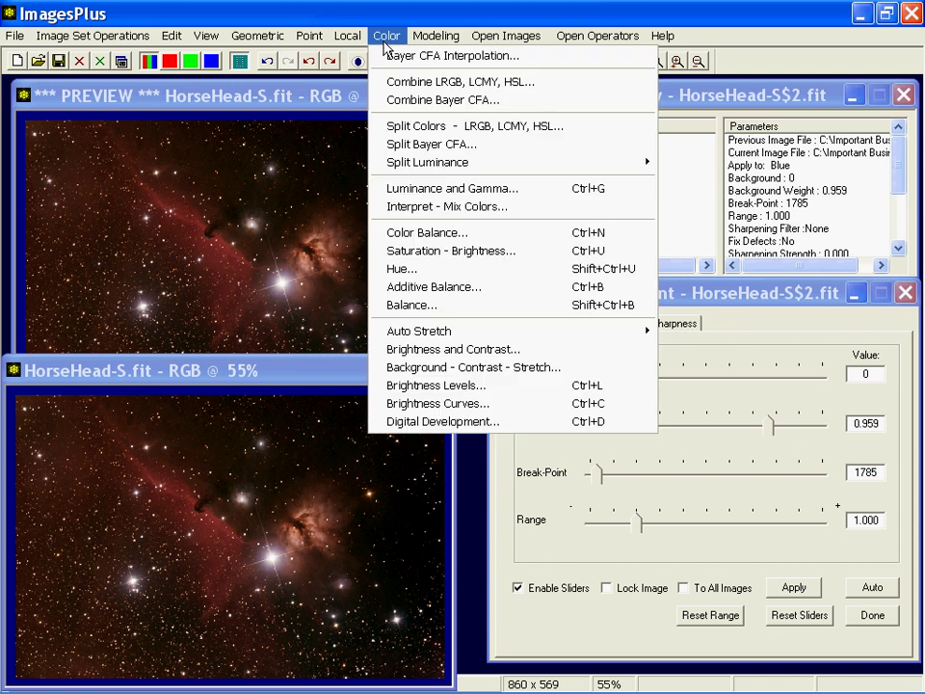
pyautogui.click(462, 252)
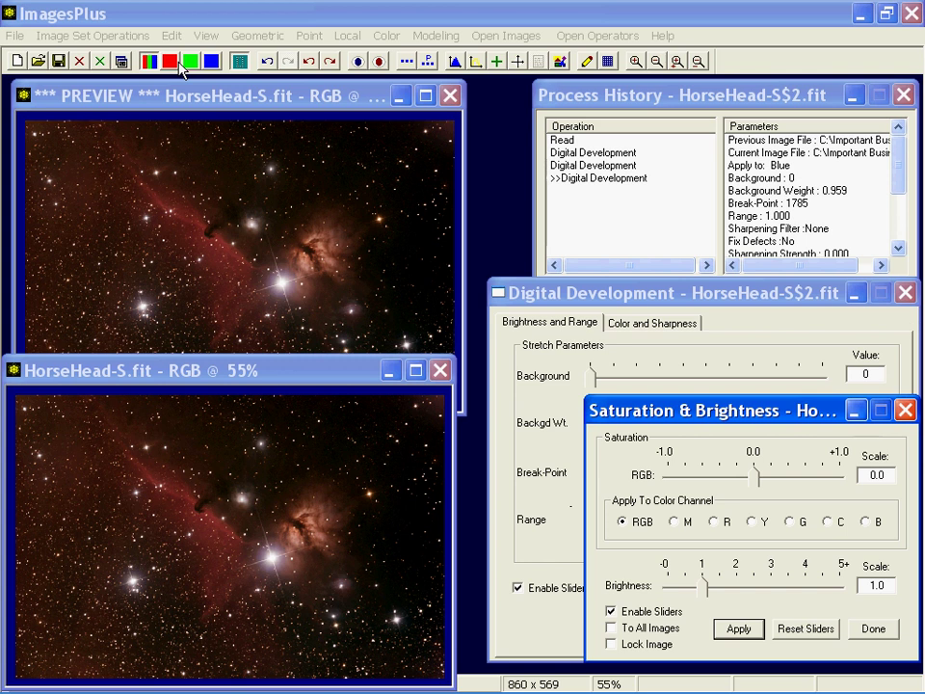
pyautogui.click(905, 410)
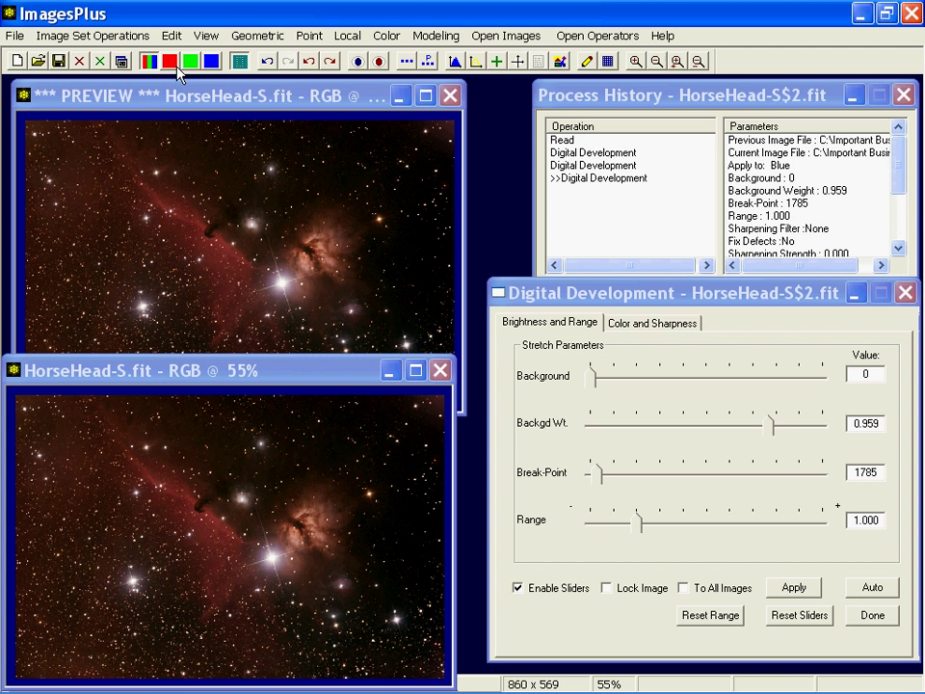
pyautogui.click(386, 36)
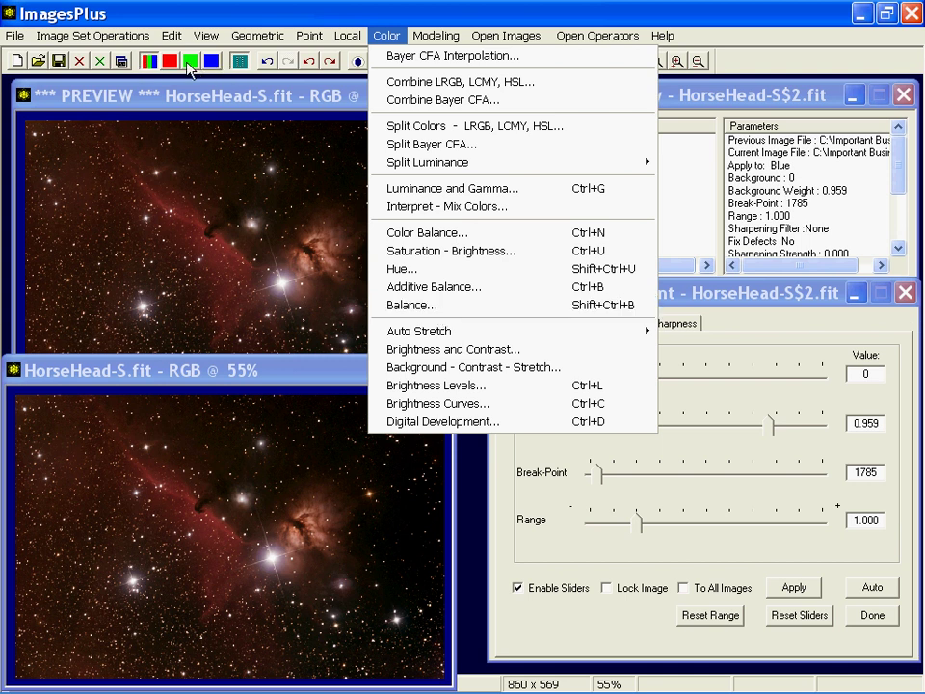
pyautogui.click(680, 24)
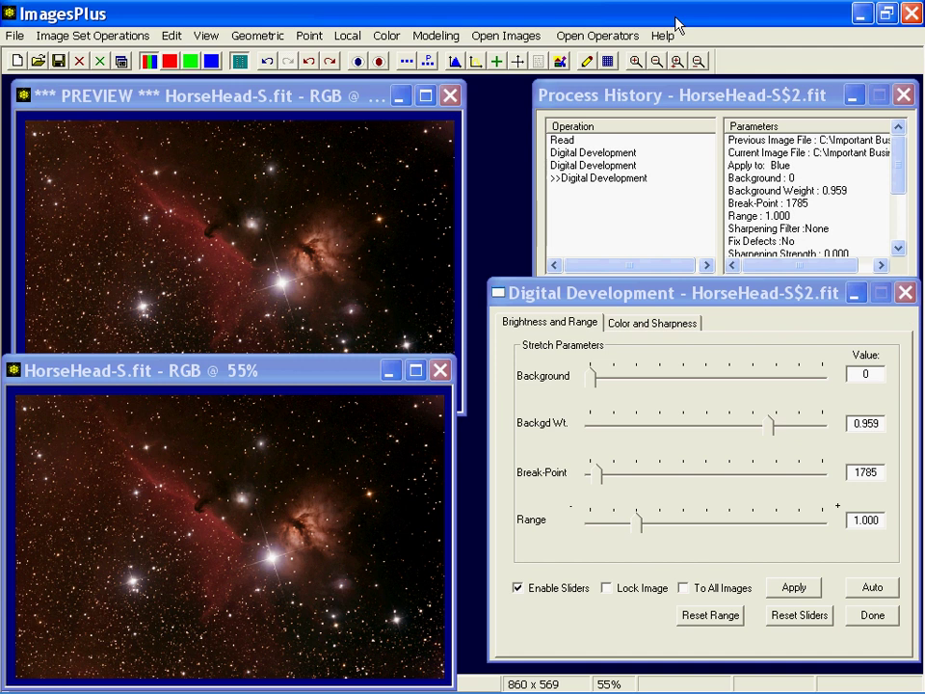
# - Split the colour copy's luminance into HorseHead-S$2_L1.fit and zoom it out to 60%
pyautogui.moveTo(219, 371); pyautogui.dragTo(232, 355)
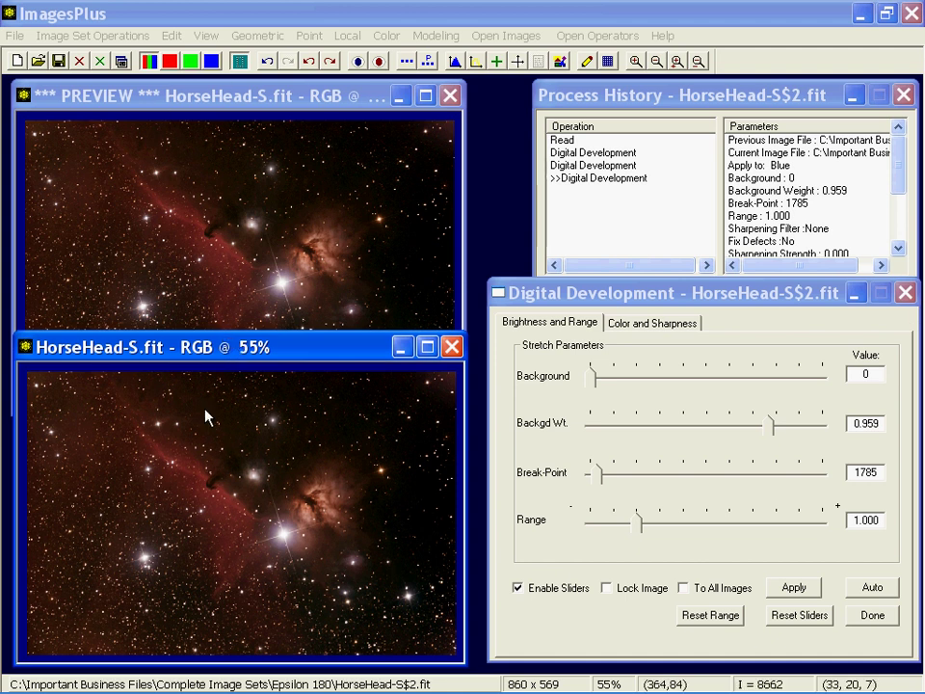
pyautogui.click(391, 36)
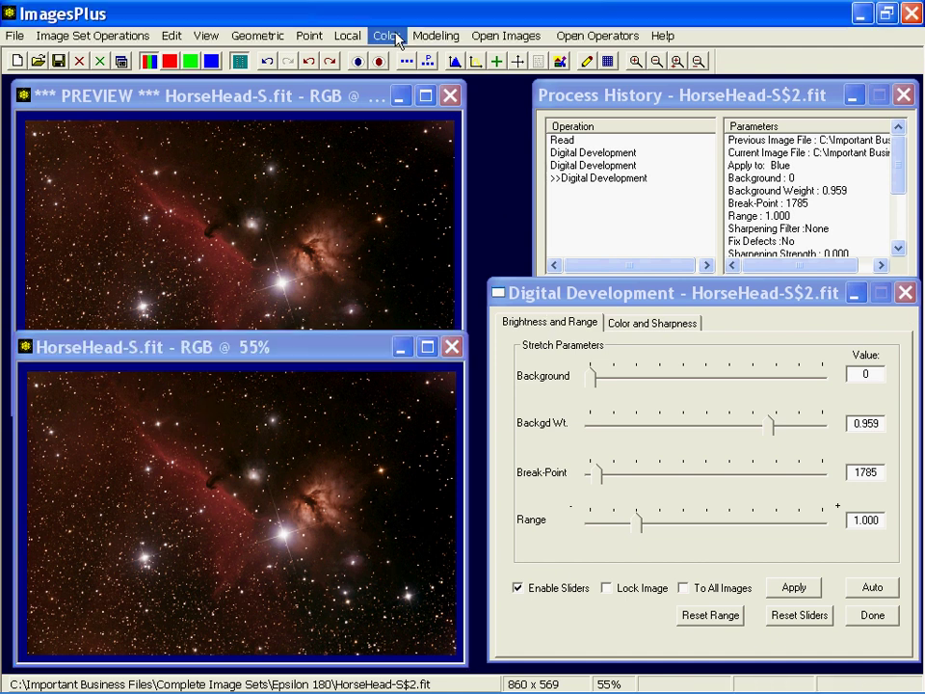
pyautogui.moveTo(427, 162)
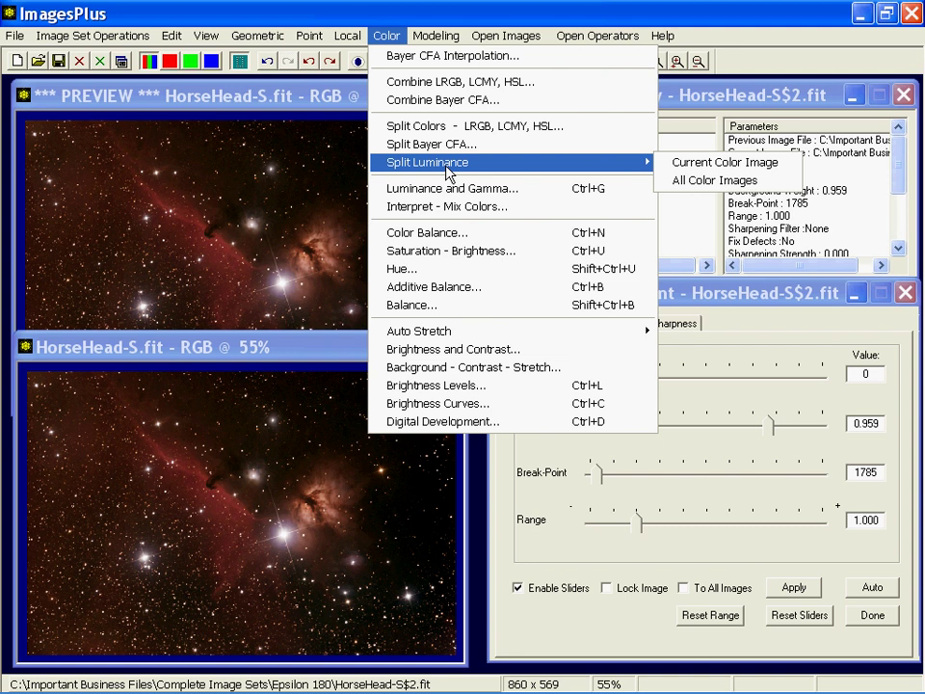
pyautogui.click(692, 166)
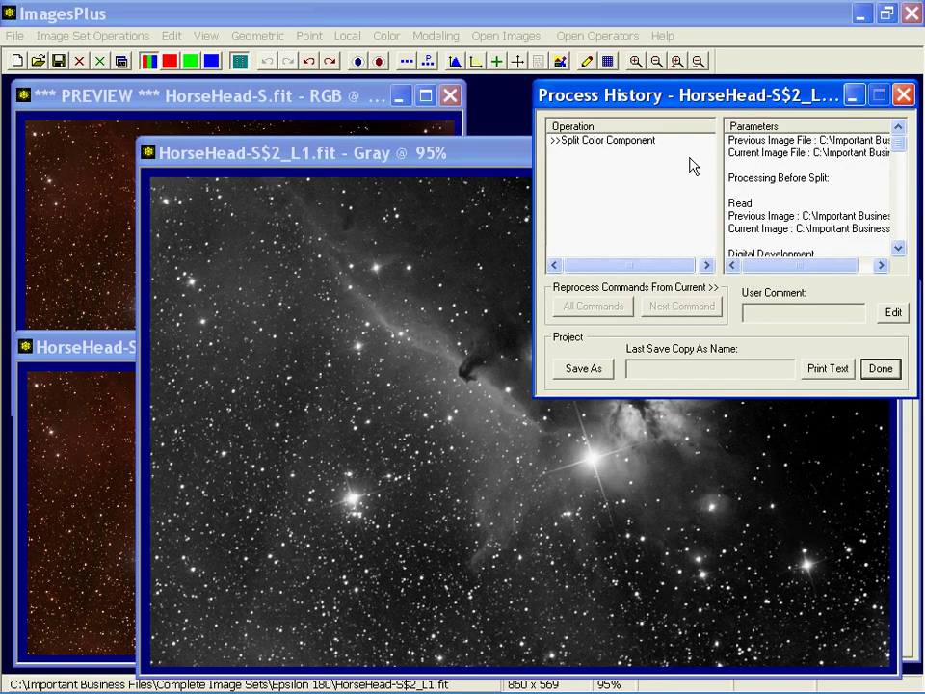
pyautogui.moveTo(454, 151); pyautogui.dragTo(361, 141)
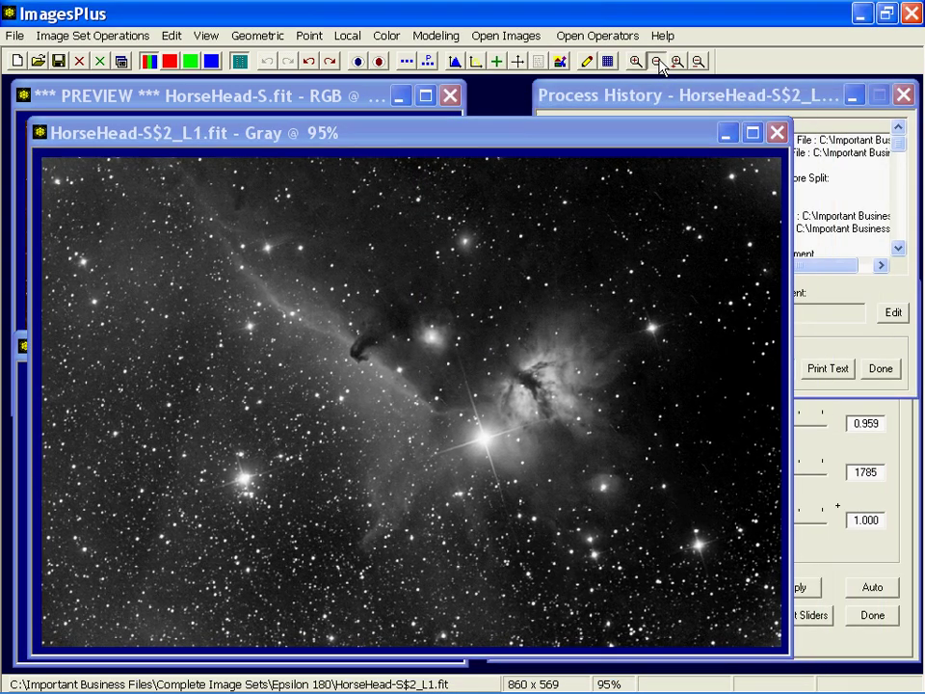
pyautogui.click(657, 62)
pyautogui.click(657, 62)
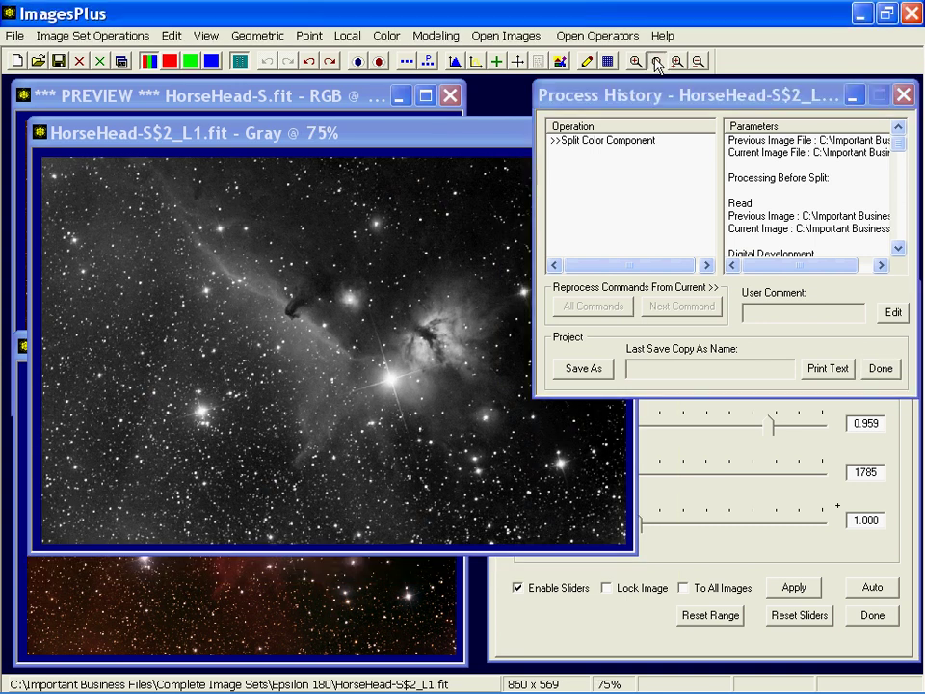
pyautogui.click(657, 61)
pyautogui.click(657, 62)
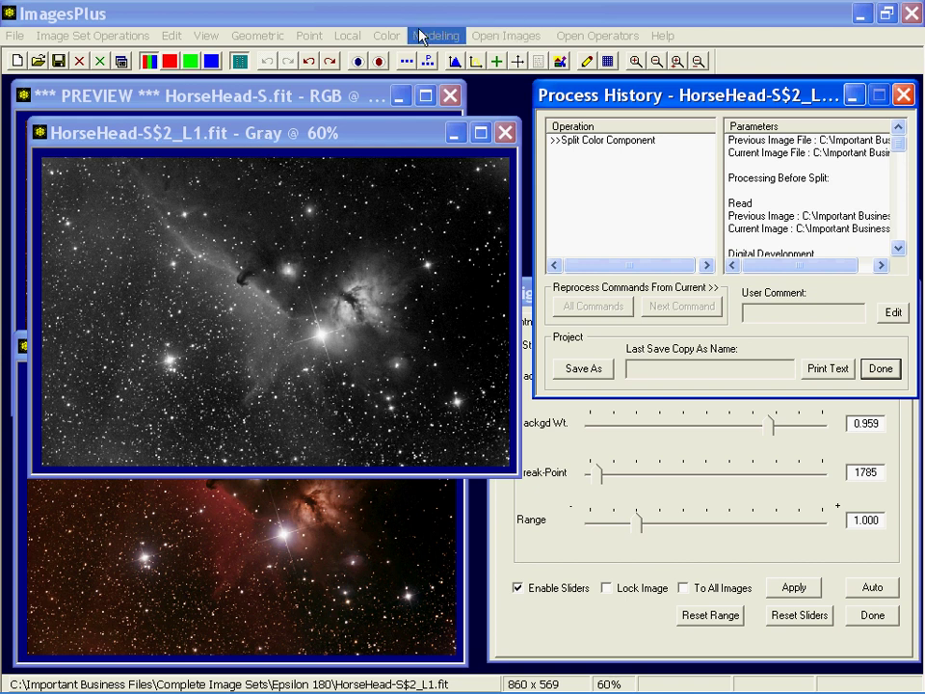
# - Open Interpret & Mix Colors and apply a yellow interpretation to the channel image
pyautogui.click(387, 36)
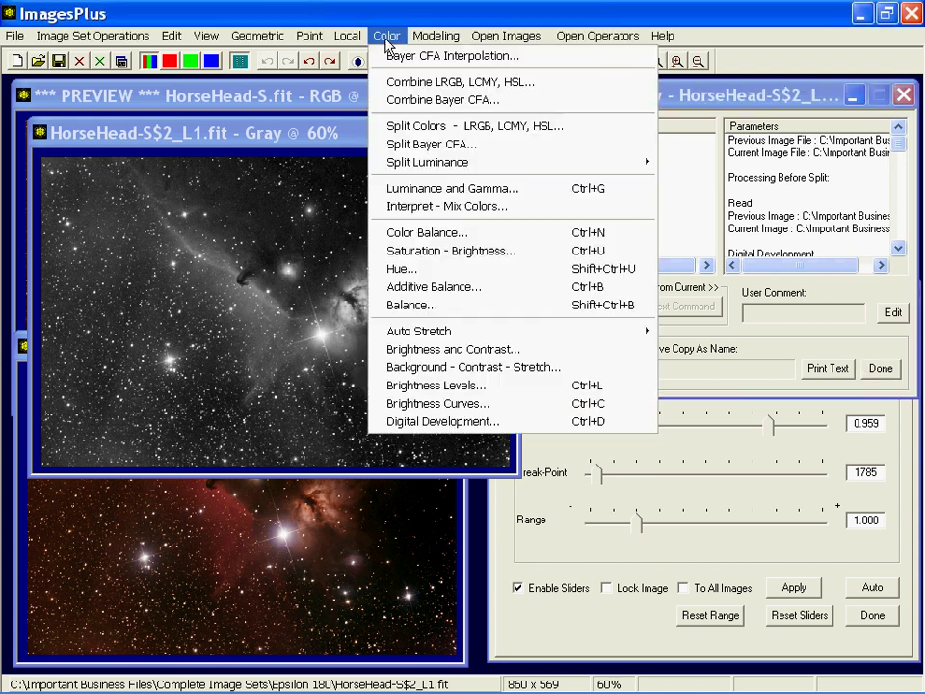
pyautogui.click(427, 206)
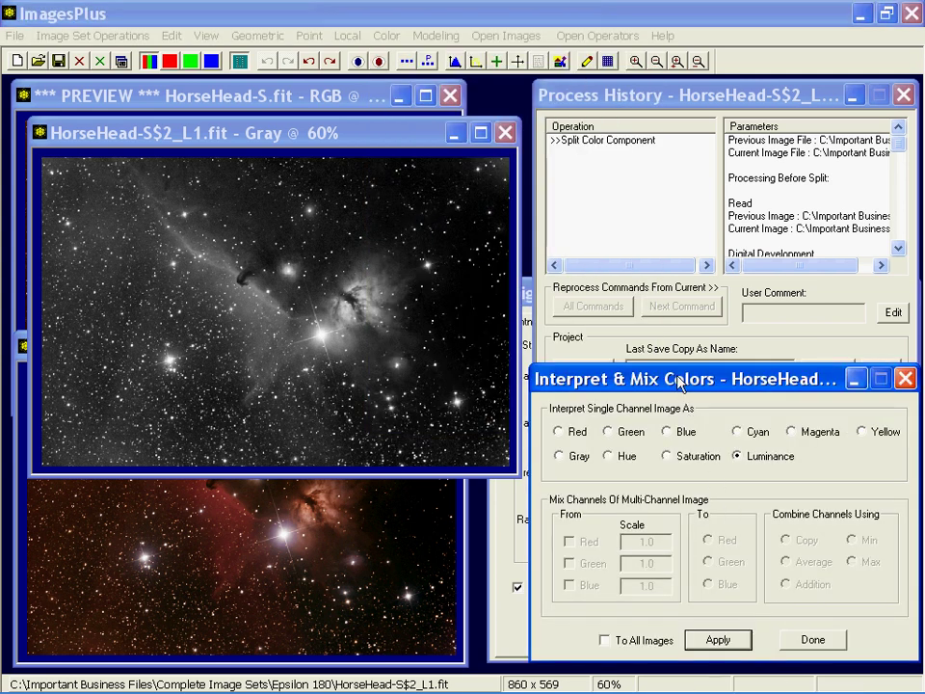
pyautogui.moveTo(682, 379); pyautogui.dragTo(673, 347)
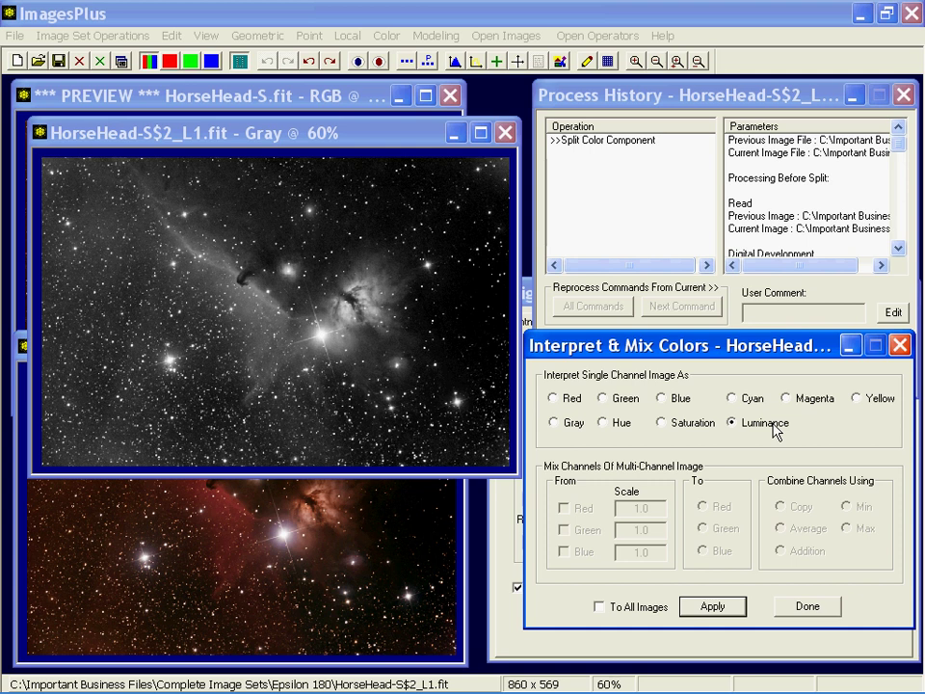
pyautogui.click(693, 430)
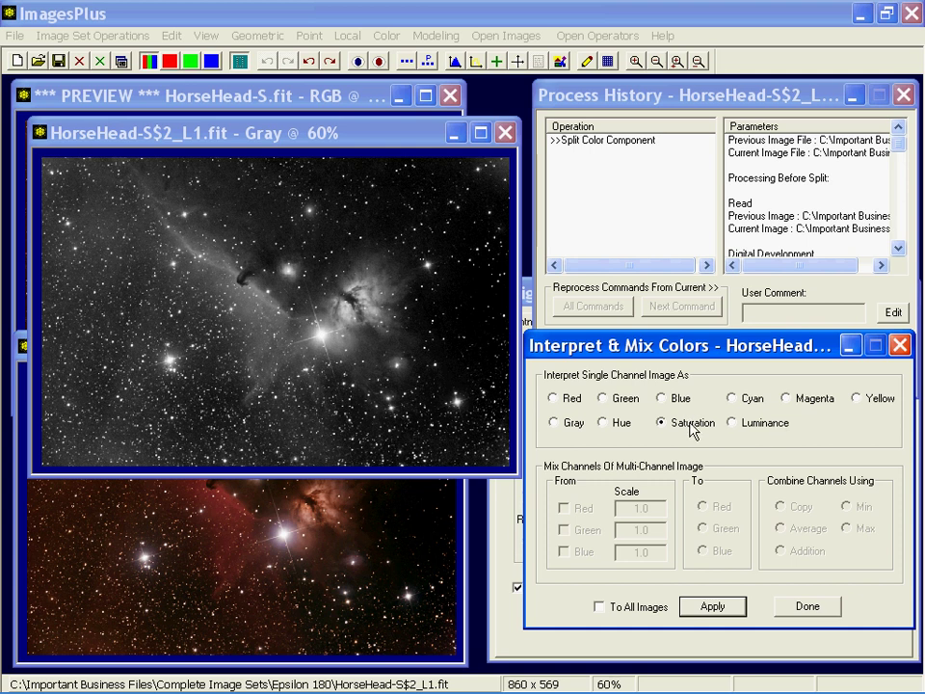
pyautogui.click(617, 428)
pyautogui.click(577, 430)
pyautogui.click(881, 401)
pyautogui.click(721, 607)
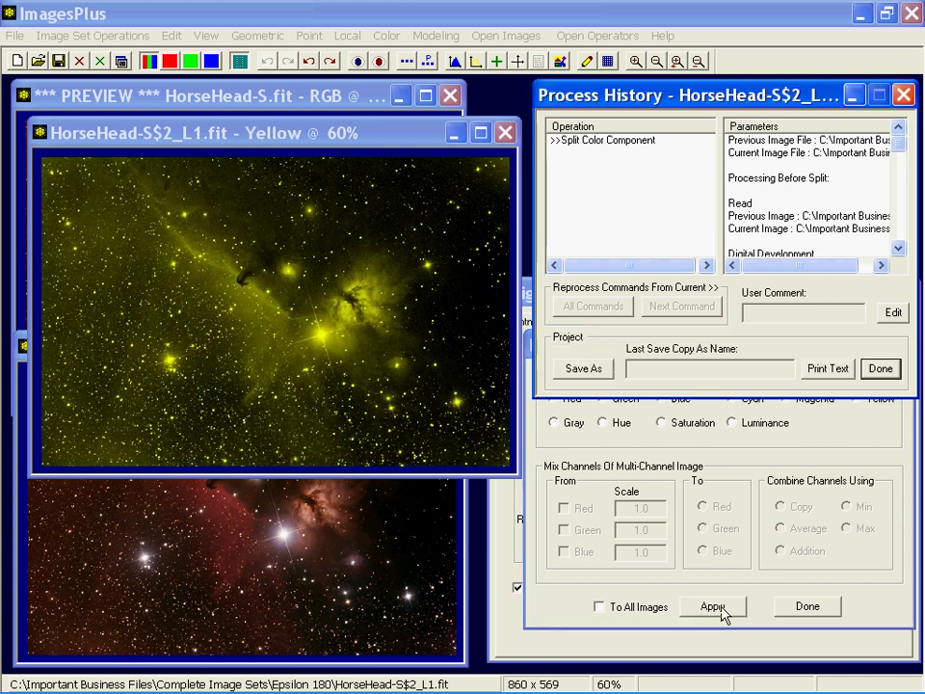
pyautogui.click(824, 424)
# - Apply magenta, cyan, blue and green tints to the channel image in turn
pyautogui.click(814, 399)
pyautogui.click(723, 605)
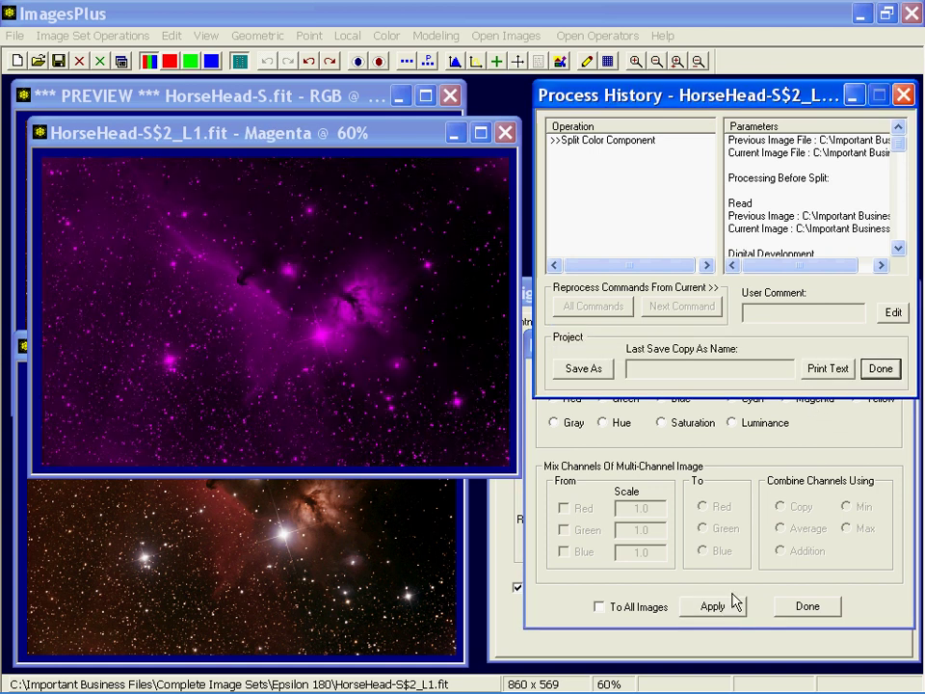
pyautogui.click(824, 437)
pyautogui.click(752, 399)
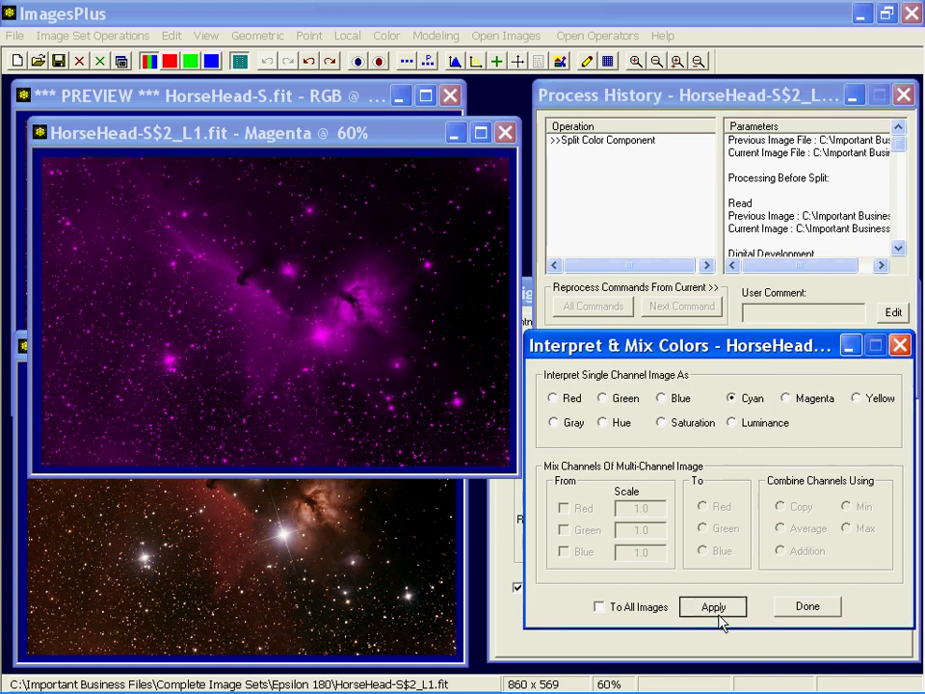
pyautogui.click(713, 606)
pyautogui.click(822, 436)
pyautogui.click(671, 401)
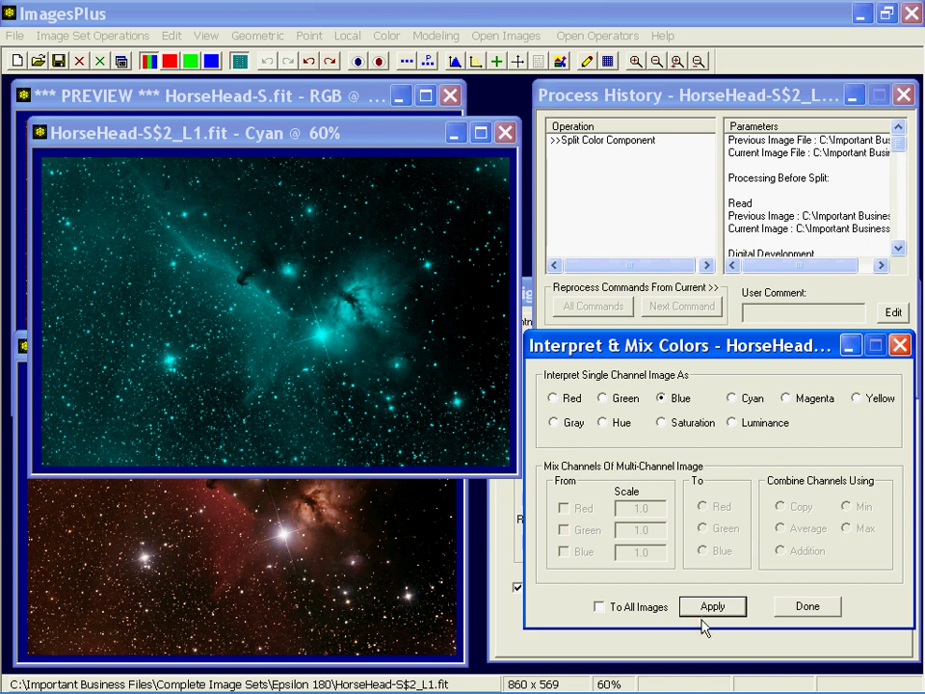
pyautogui.click(713, 607)
pyautogui.click(713, 442)
pyautogui.click(602, 398)
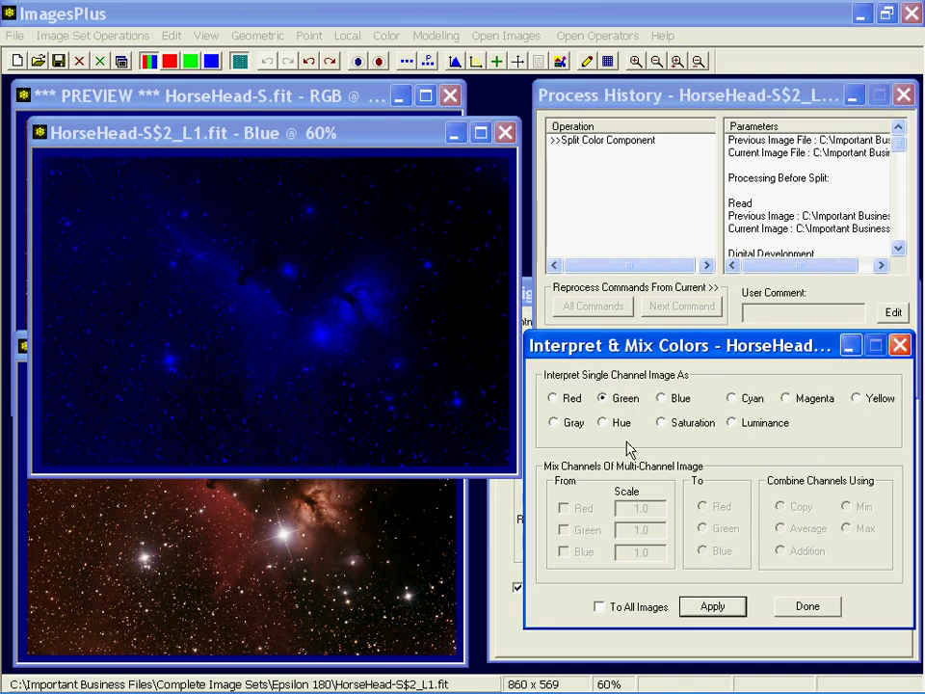
pyautogui.click(711, 607)
pyautogui.click(849, 436)
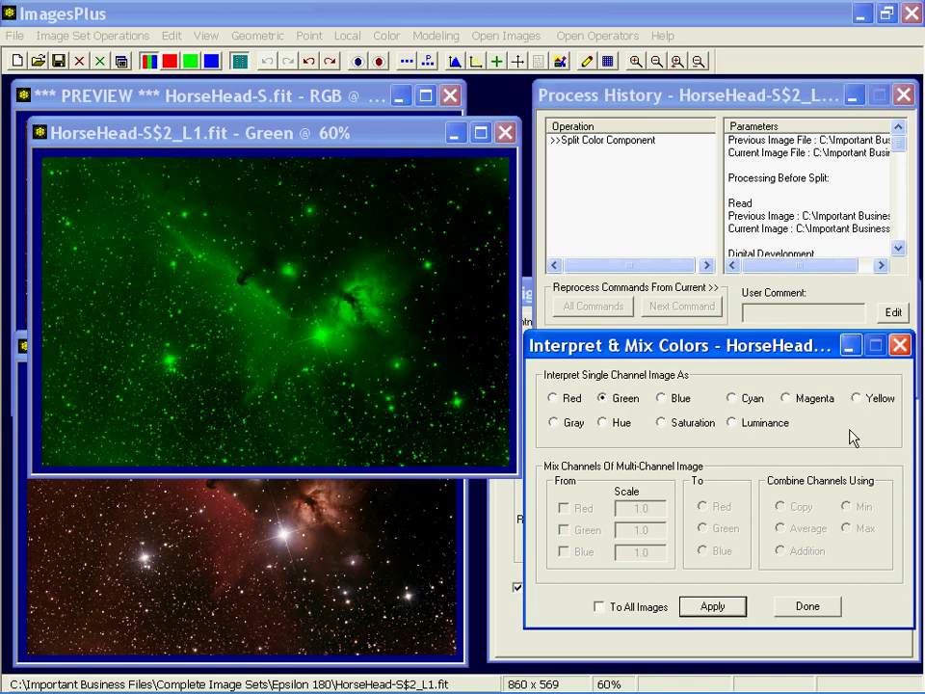
# - Apply the red tint to the channel image and close the colour interpretation settings
pyautogui.click(553, 399)
pyautogui.click(710, 608)
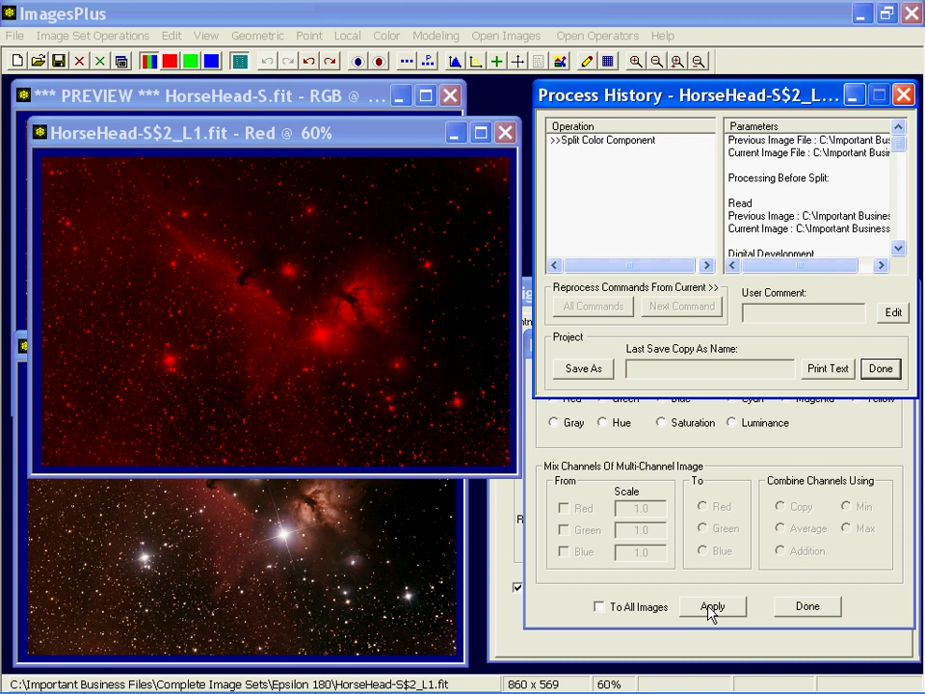
pyautogui.click(867, 418)
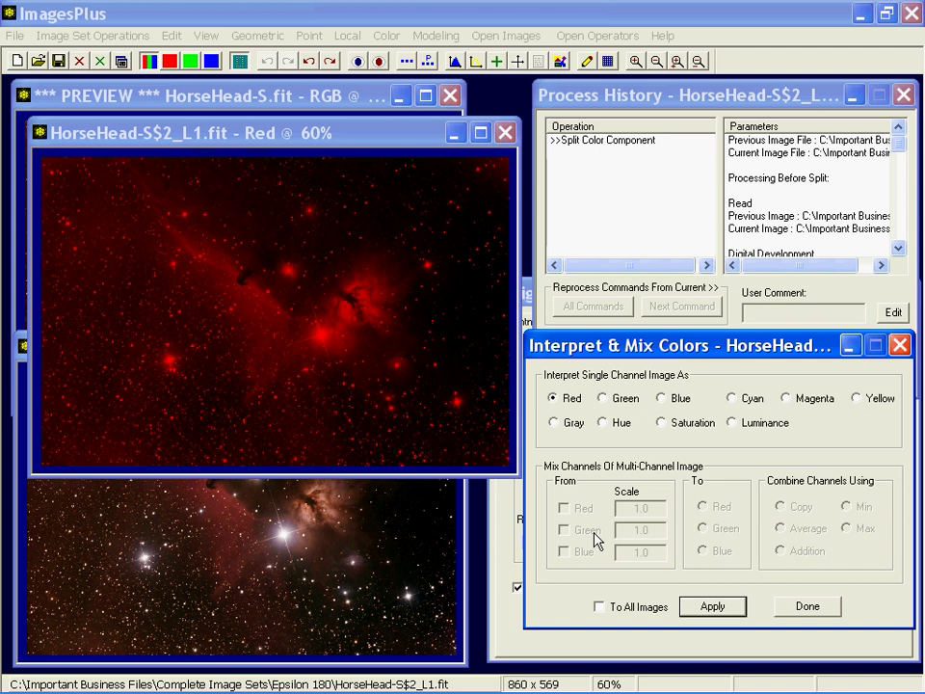
pyautogui.click(900, 345)
# - Close the red channel image, the processed HorseHead-S.fit and the preview copy
pyautogui.click(506, 133)
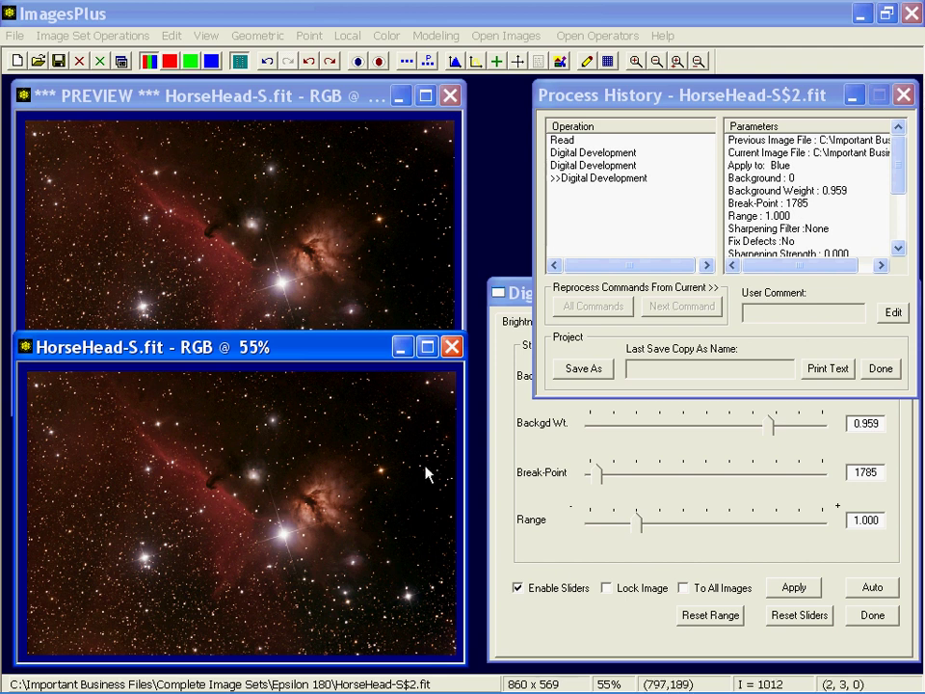
pyautogui.click(450, 346)
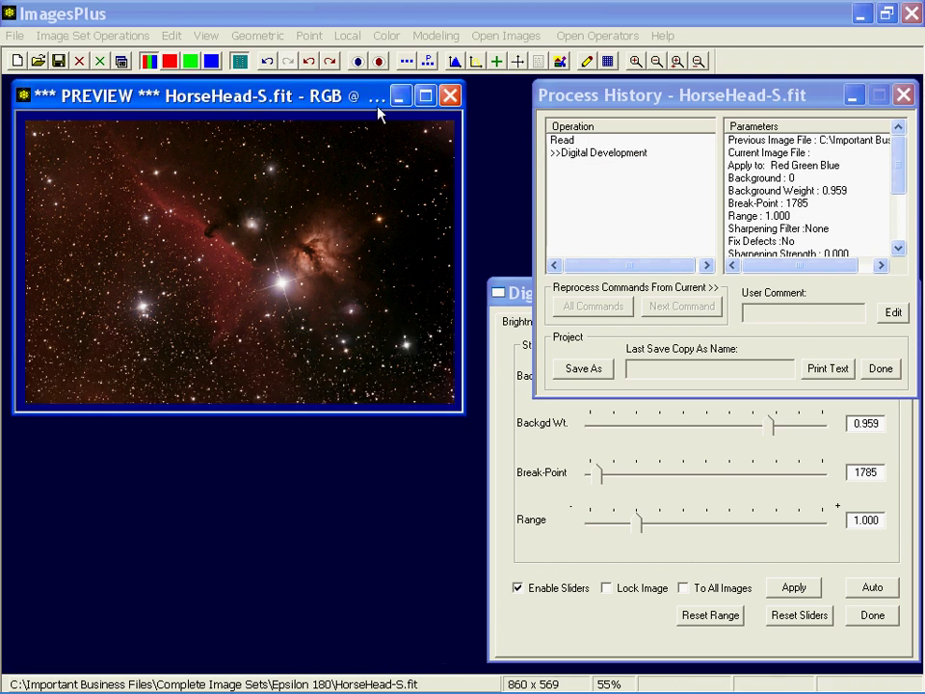
pyautogui.click(450, 95)
# - Reopen the original HorseHead-S.fit, move its window up, and zoom out to 60%
pyautogui.click(38, 61)
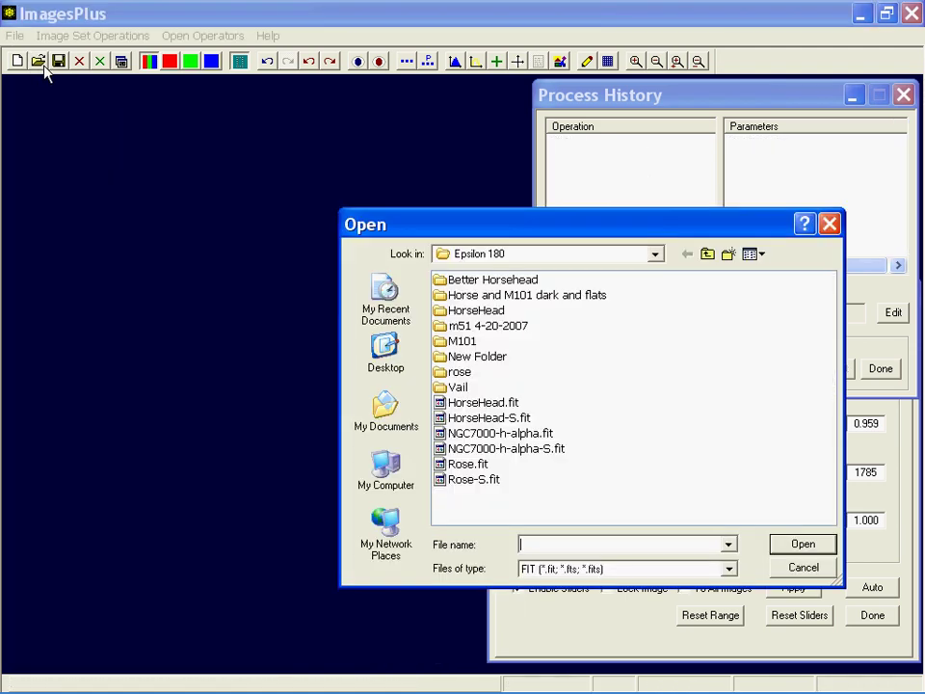
pyautogui.doubleClick(500, 418)
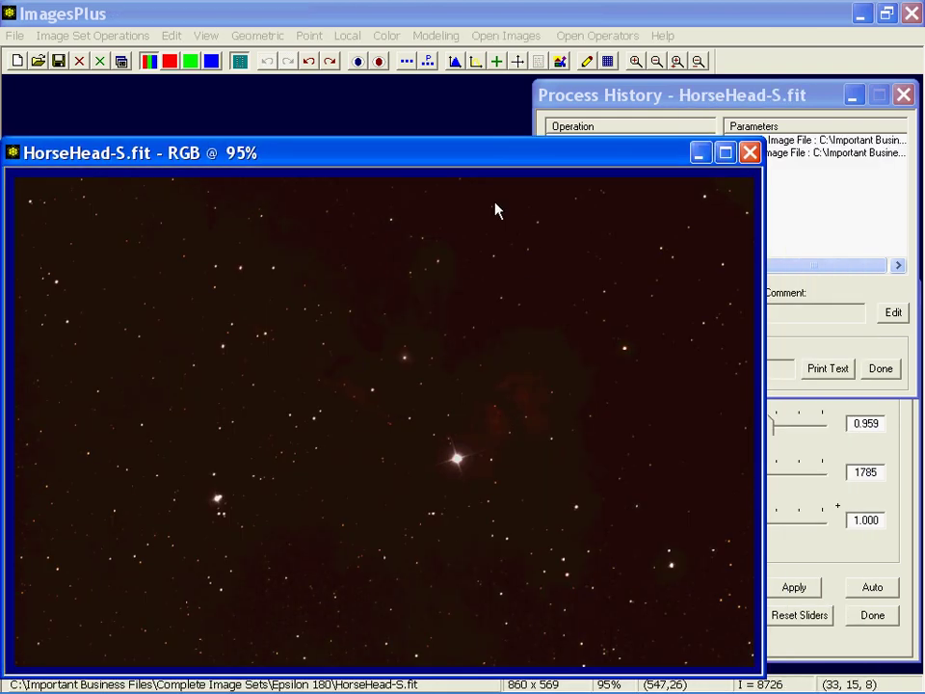
pyautogui.moveTo(420, 163); pyautogui.dragTo(412, 139)
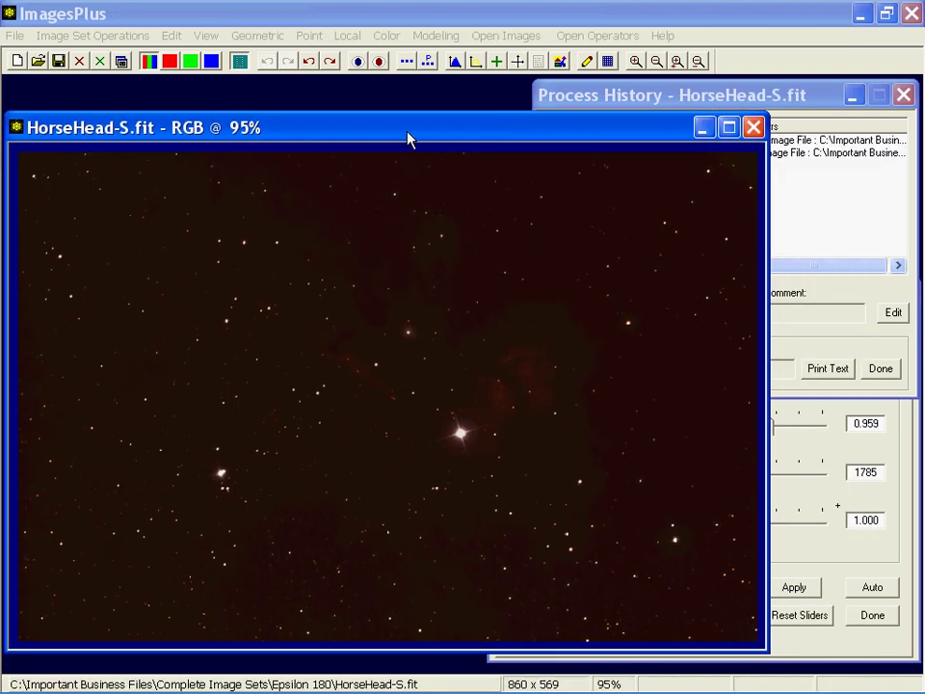
pyautogui.click(659, 61)
pyautogui.click(657, 61)
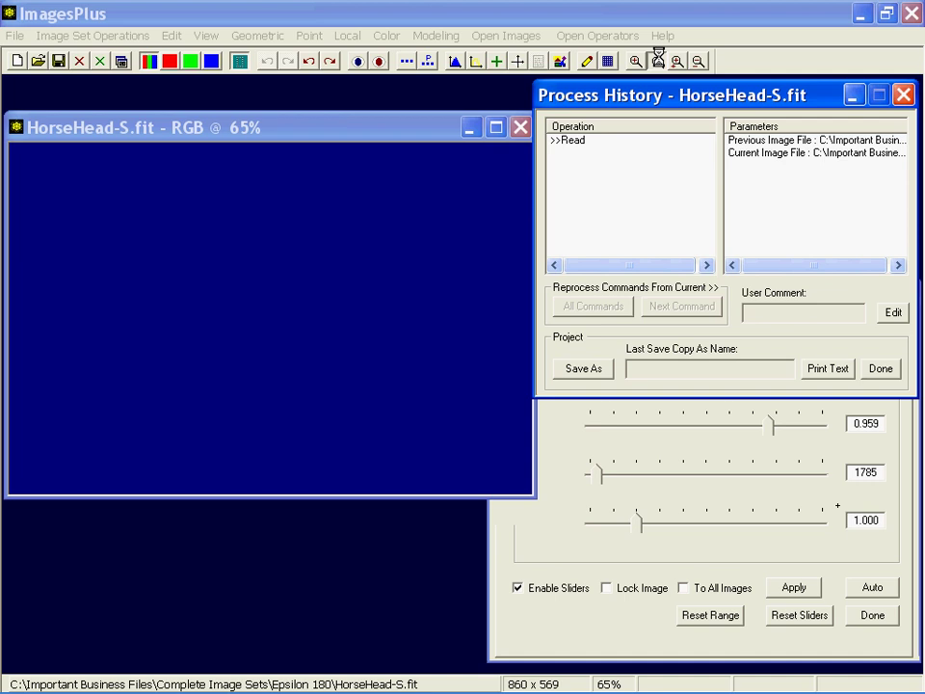
pyautogui.moveTo(372, 127); pyautogui.dragTo(381, 100)
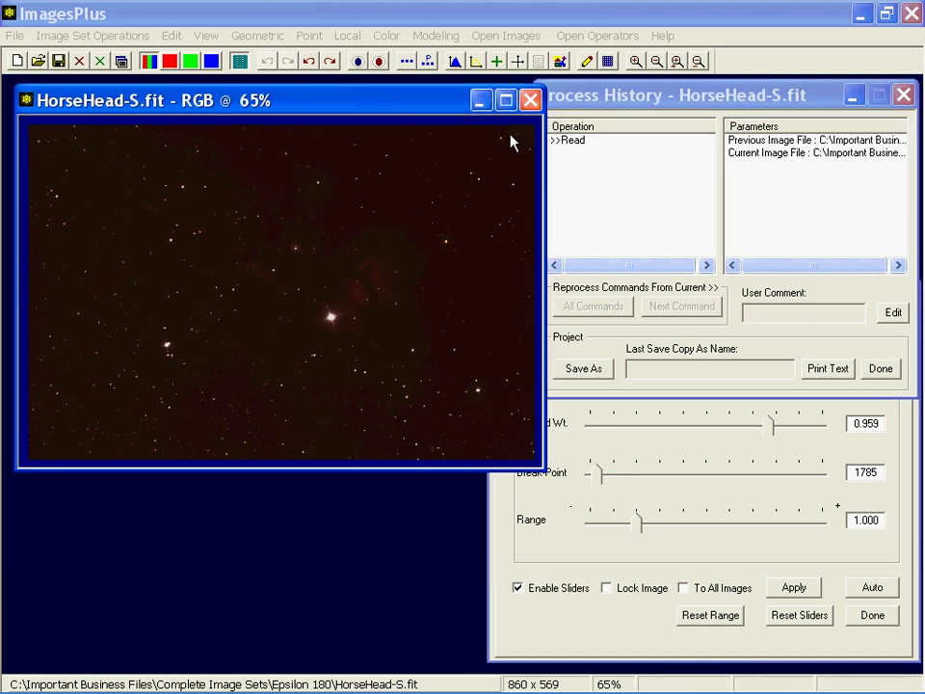
pyautogui.click(656, 61)
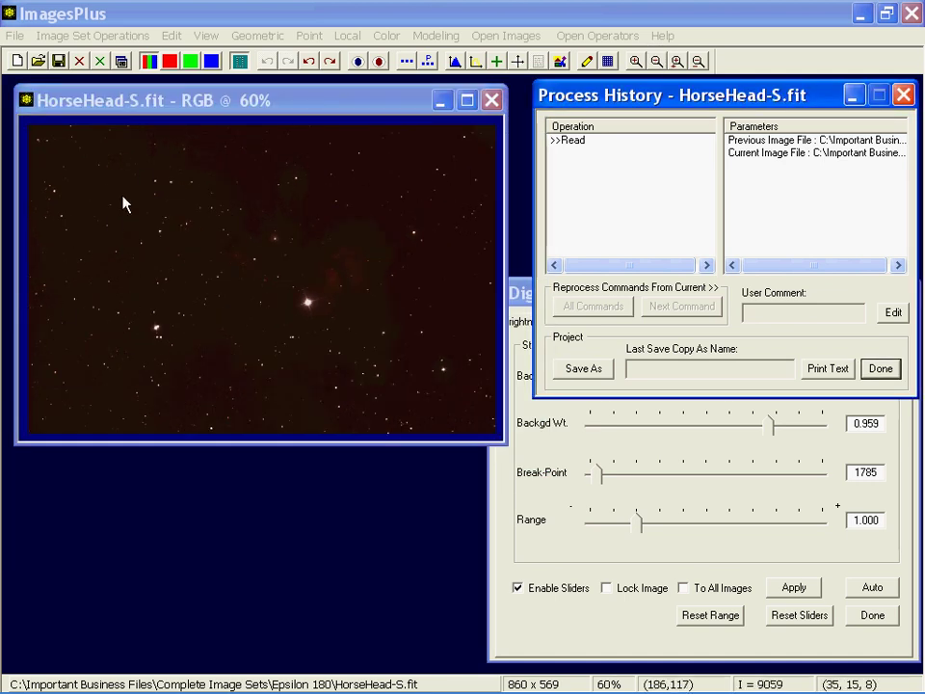
# - Multiply only the red channel by a constant 0.73 using Pixel Math
pyautogui.click(169, 64)
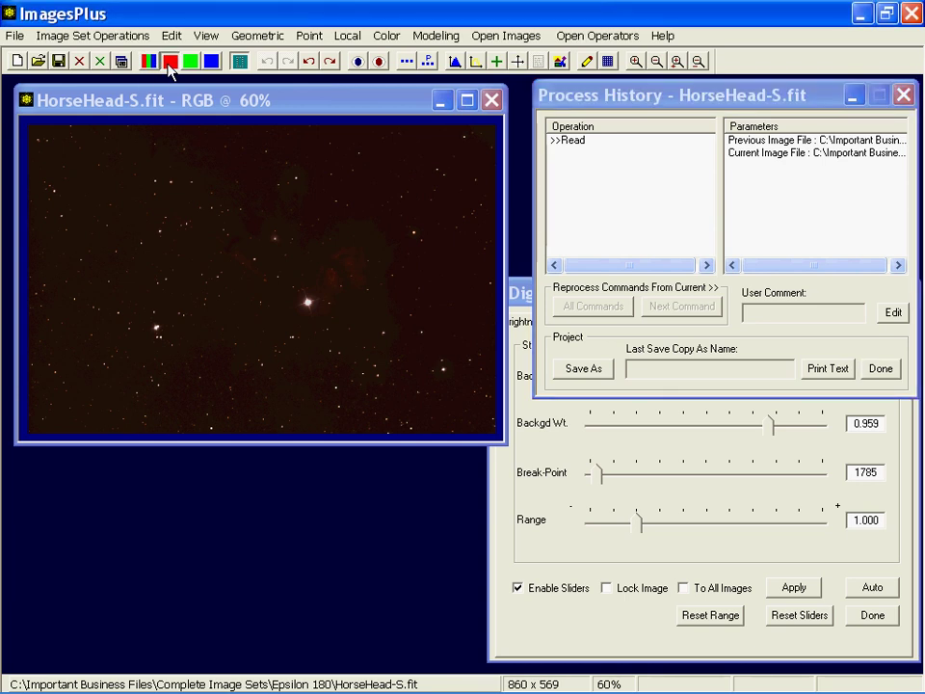
pyautogui.click(310, 36)
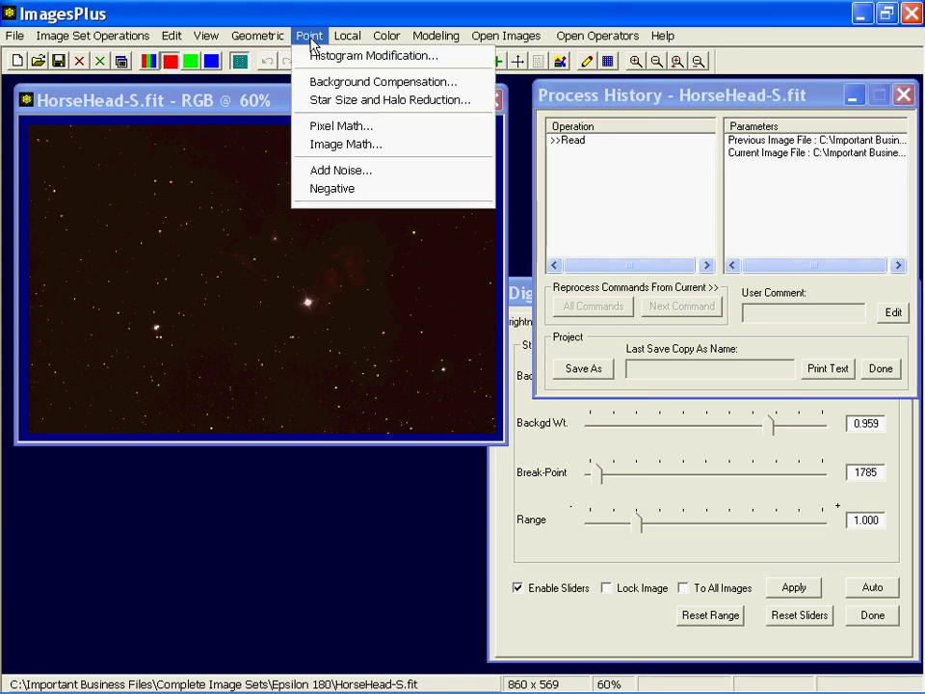
pyautogui.click(325, 133)
pyautogui.moveTo(734, 482)
pyautogui.mouseDown()
pyautogui.moveTo(730, 492)
pyautogui.moveTo(703, 491)
pyautogui.mouseUp()
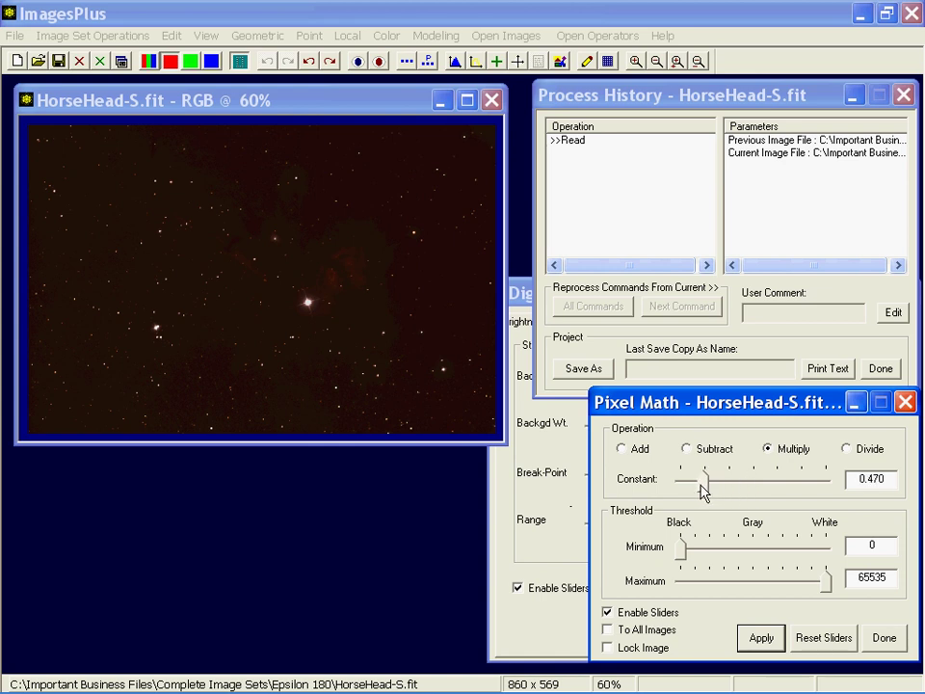
pyautogui.moveTo(702, 492); pyautogui.dragTo(715, 484)
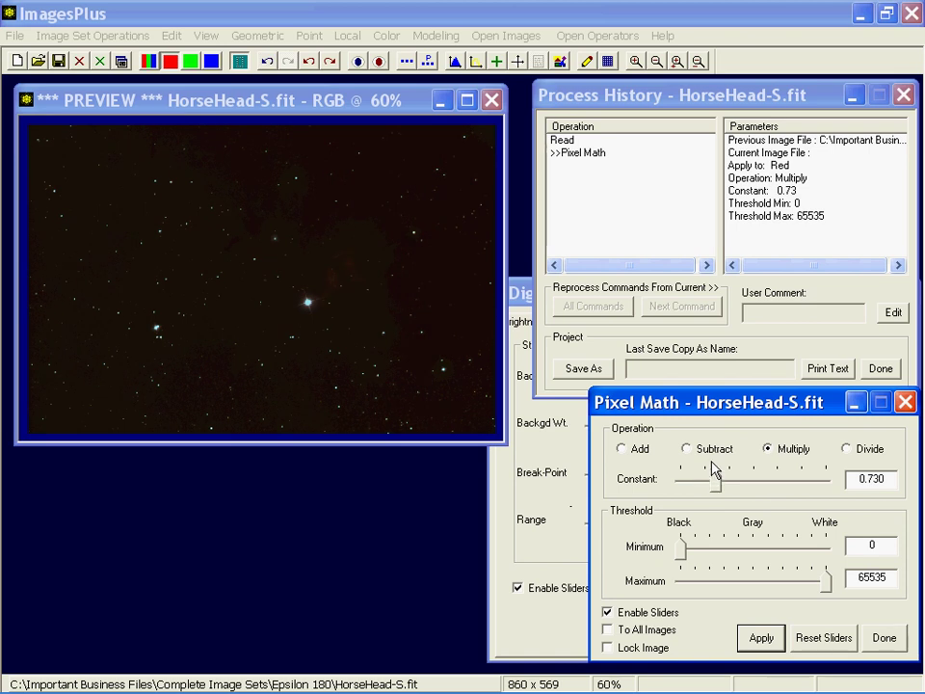
pyautogui.click(905, 402)
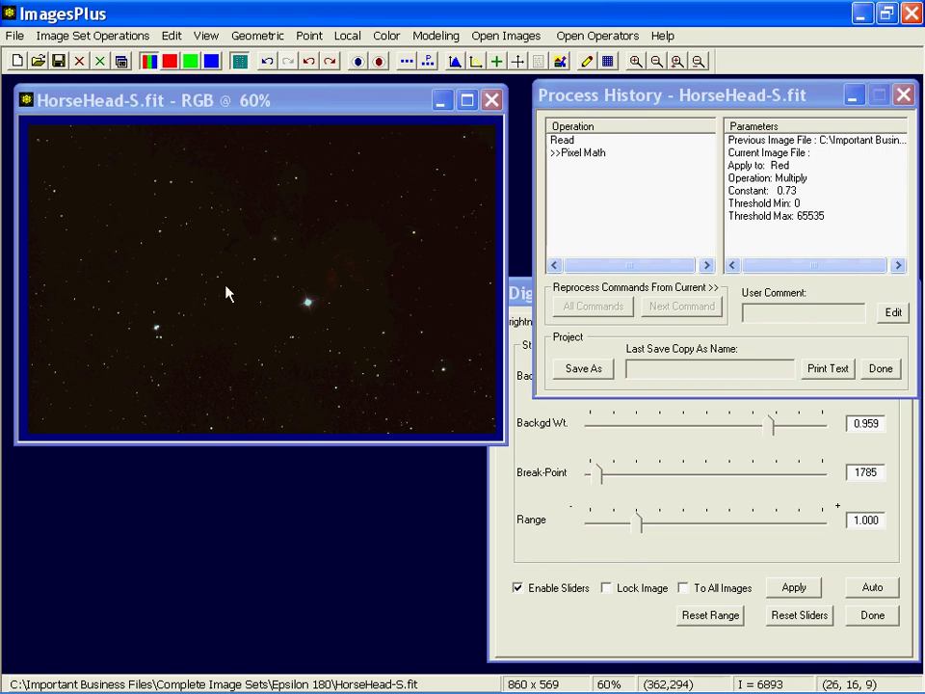
# - Apply Digital Development to the red, green and blue channels with the current slider values
pyautogui.click(571, 624)
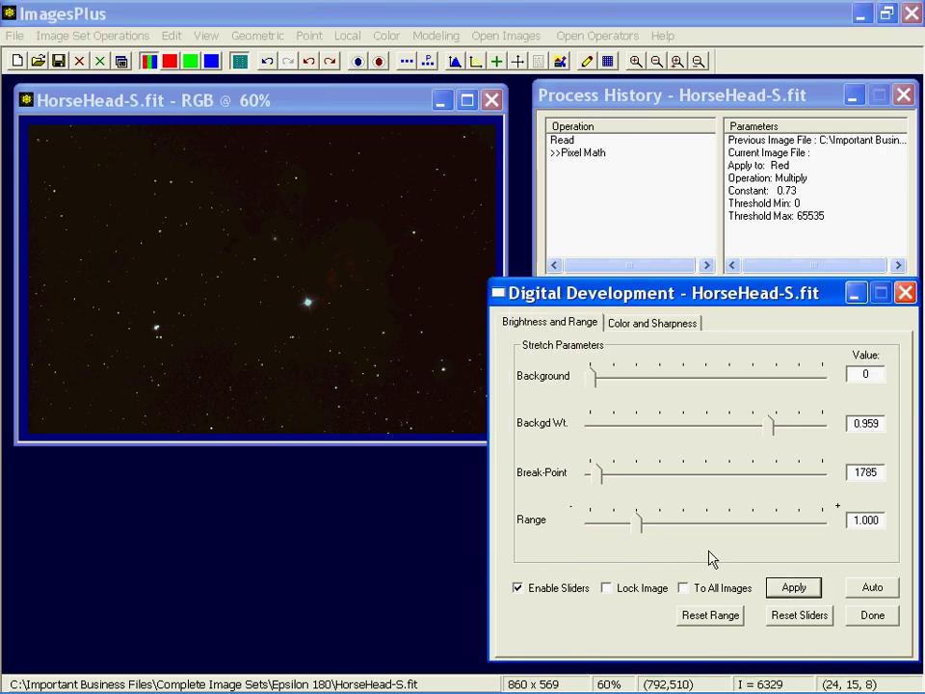
pyautogui.click(786, 590)
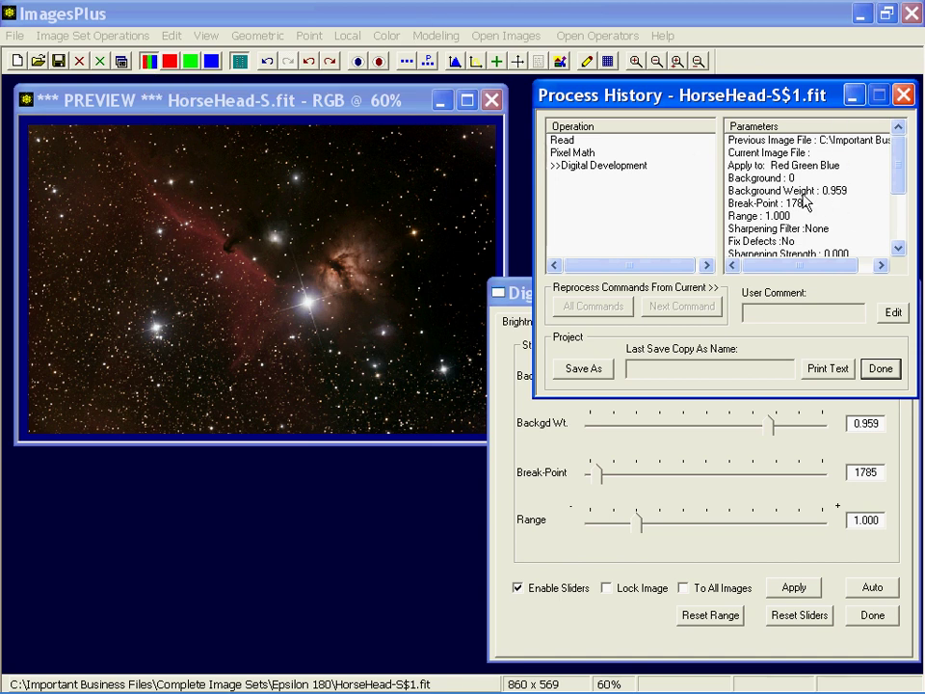
pyautogui.click(586, 154)
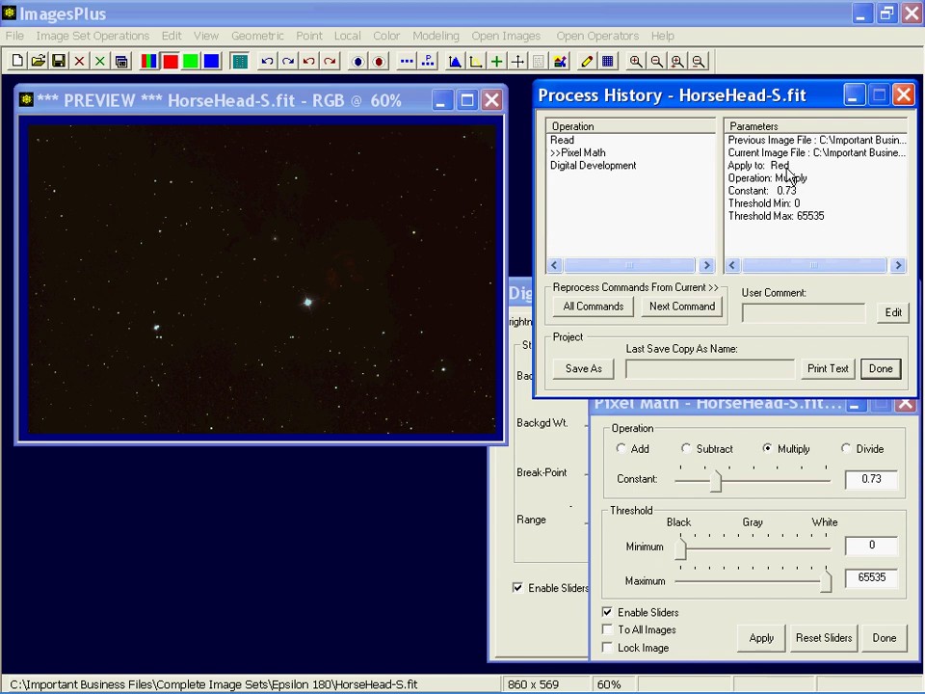
pyautogui.click(614, 167)
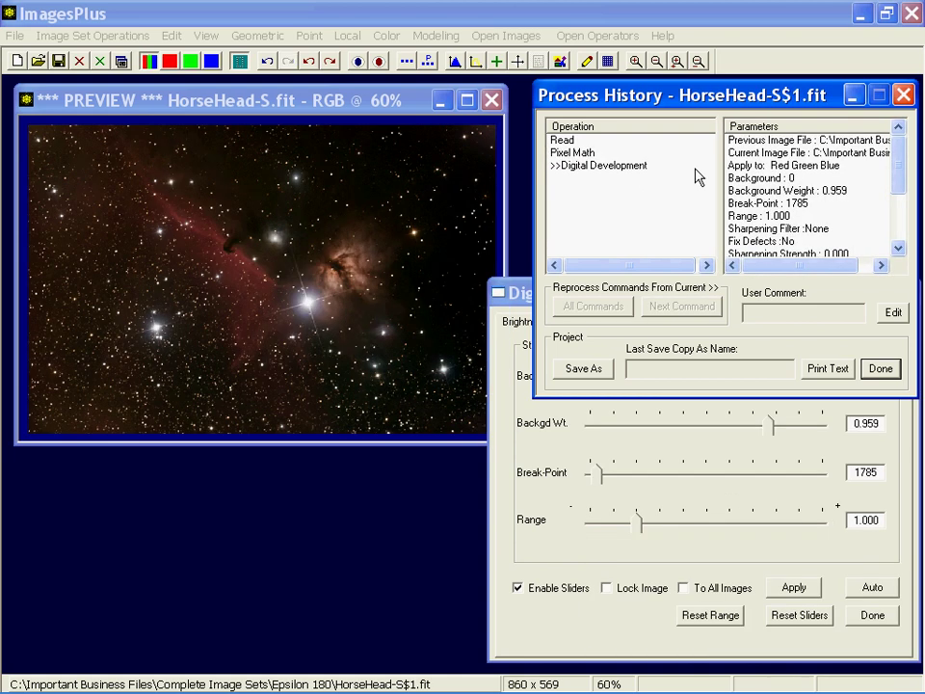